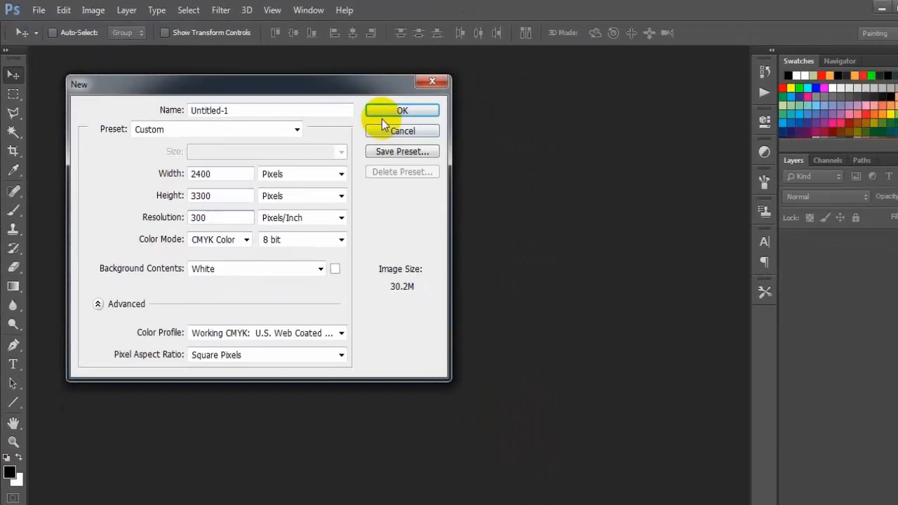
Step: Create a 2400 × 3300 pixel, 300 pixels/inch CMYK document and add a Solid Color fill layer in dark grey 5b5b5b
left_click(390, 111)
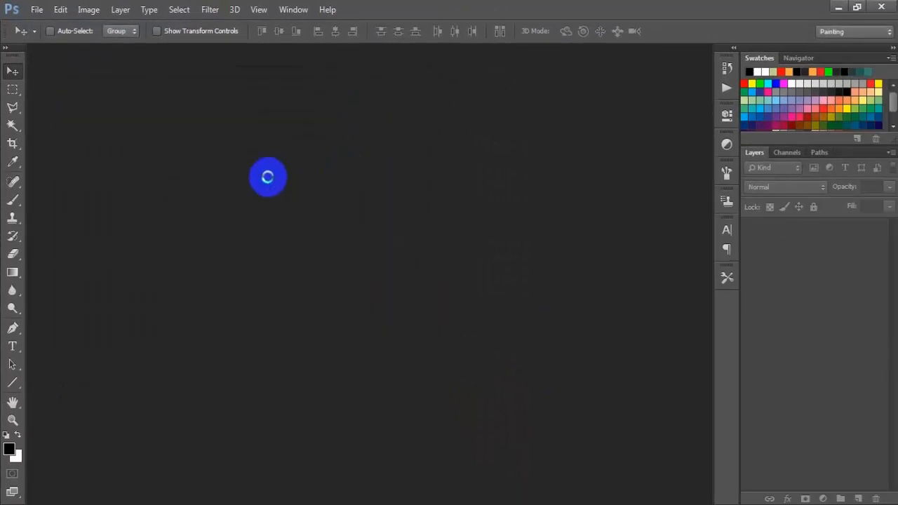
left_click_drag(208, 56, 361, 55)
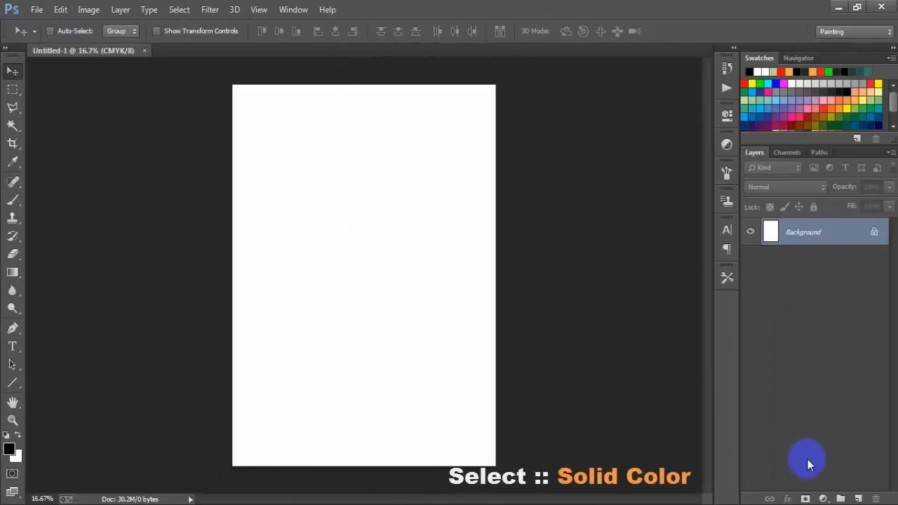
left_click(823, 499)
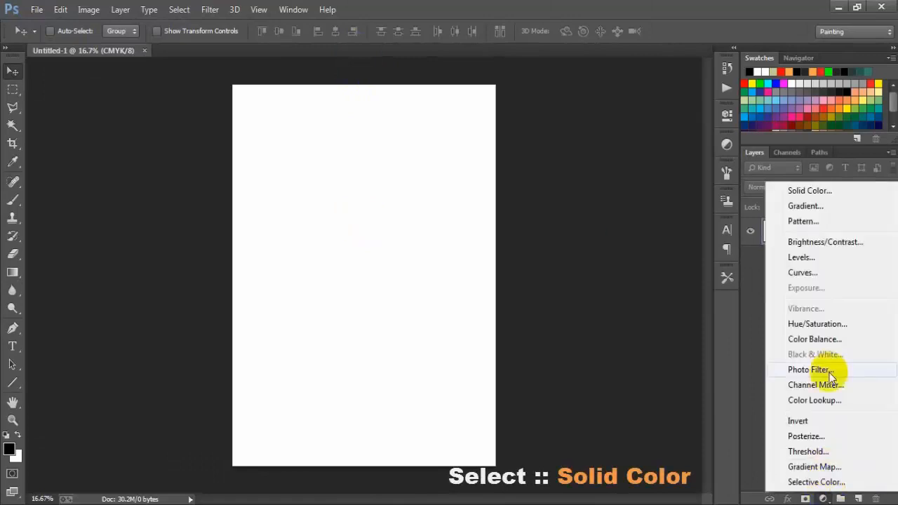
left_click(819, 192)
left_click_drag(417, 214, 301, 204)
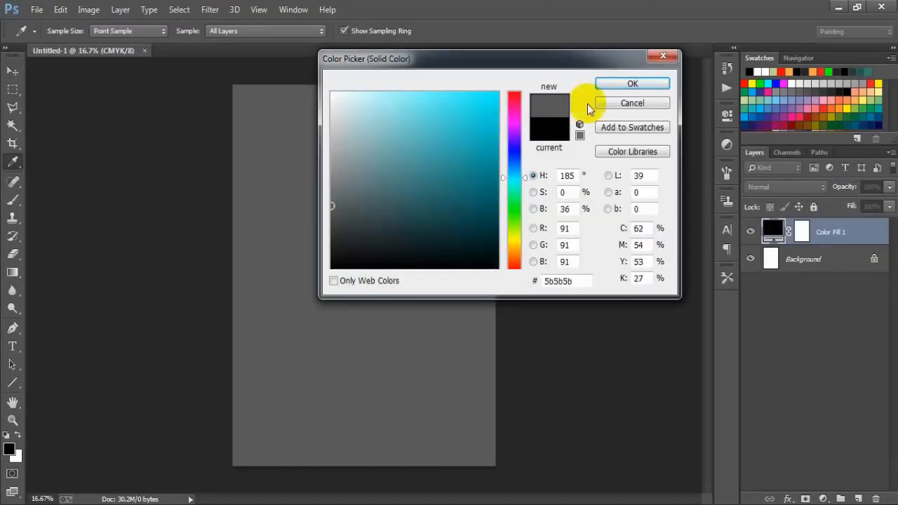
left_click(628, 83)
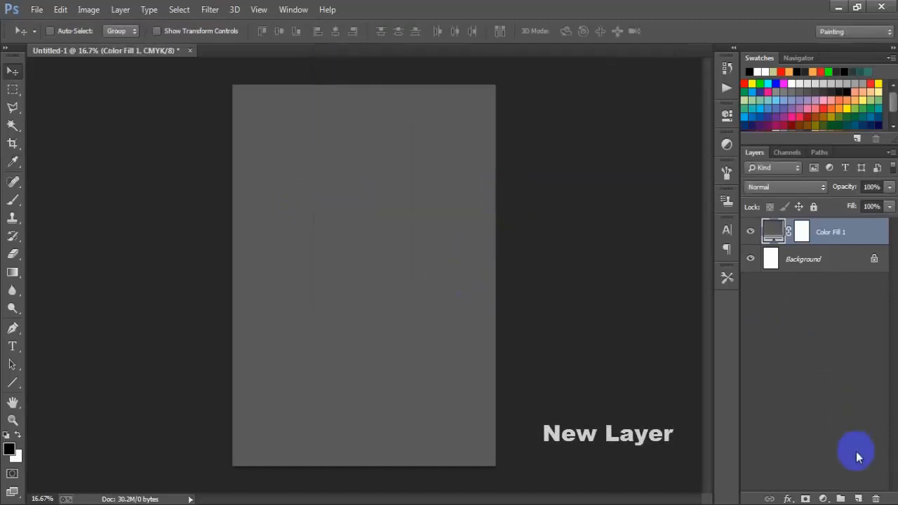
Step: Add a new layer and start a horizontal text line in the upper part of the page at 48 pt
left_click(858, 499)
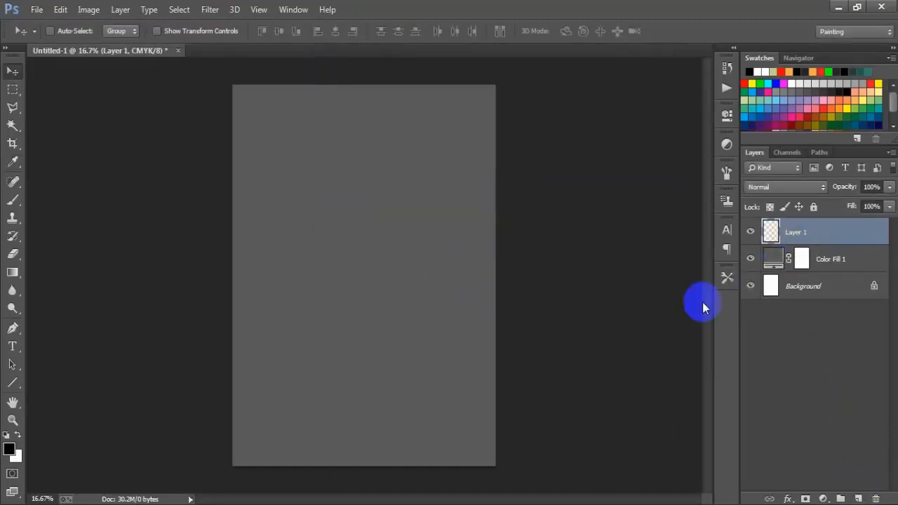
right_click(17, 347)
left_click(75, 342)
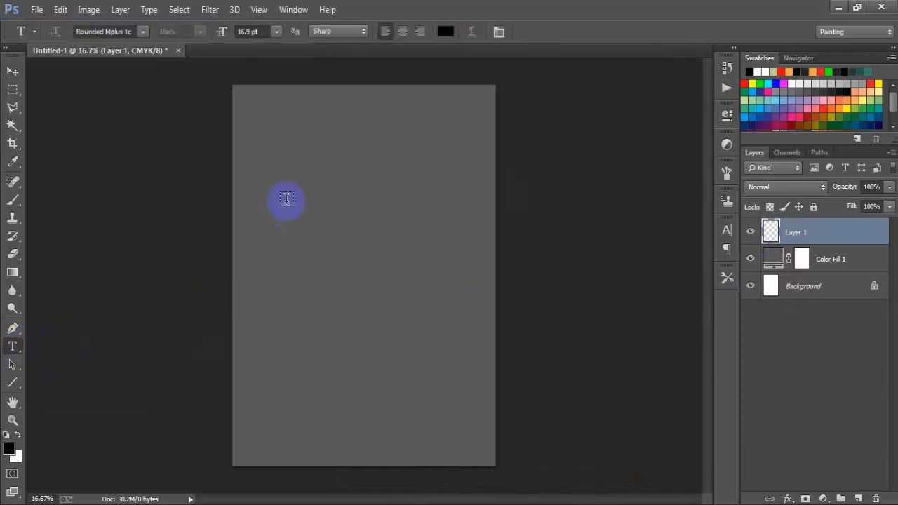
left_click(303, 230)
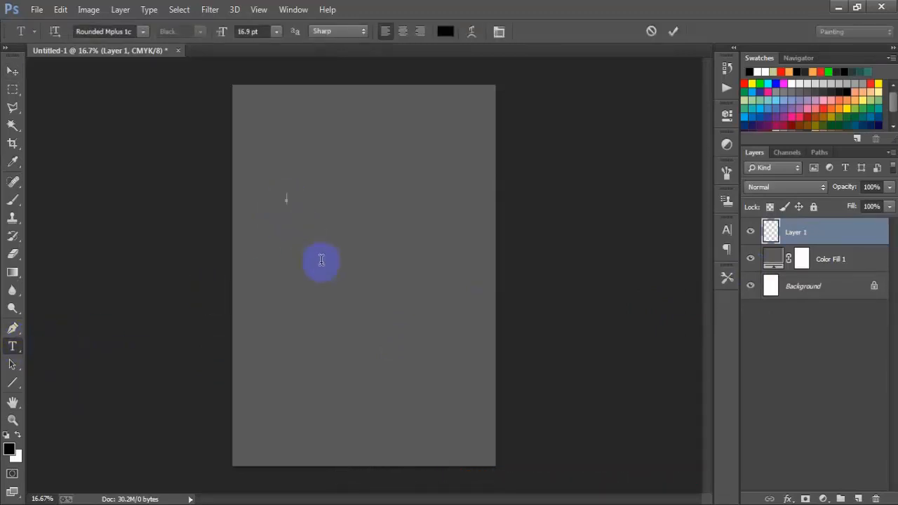
left_click(279, 32)
left_click(270, 221)
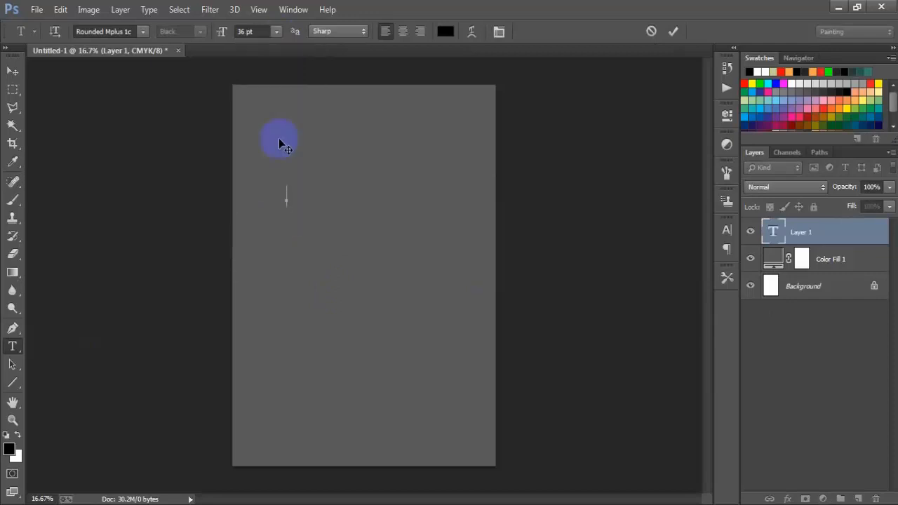
left_click(275, 33)
left_click(276, 237)
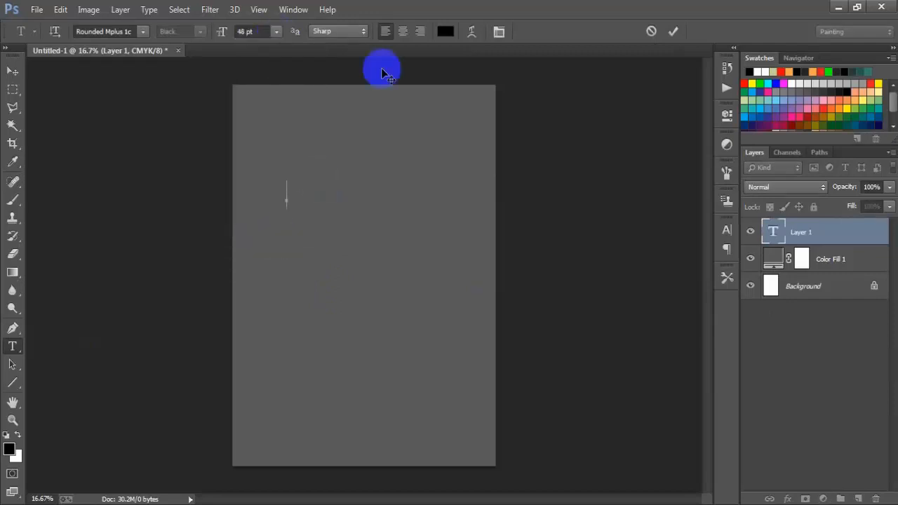
Step: Set the text color to white (ffffff) and enter the word NEVER
left_click(445, 31)
left_click_drag(449, 136, 277, 31)
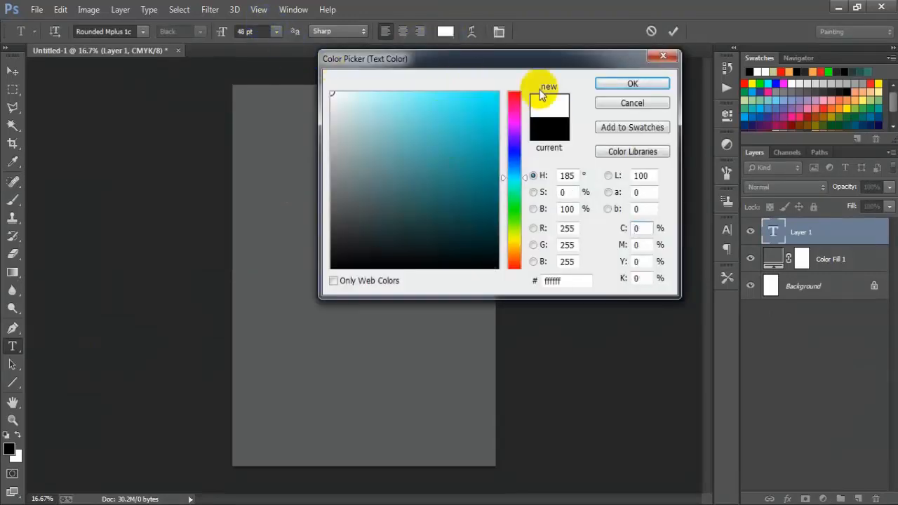
left_click(633, 84)
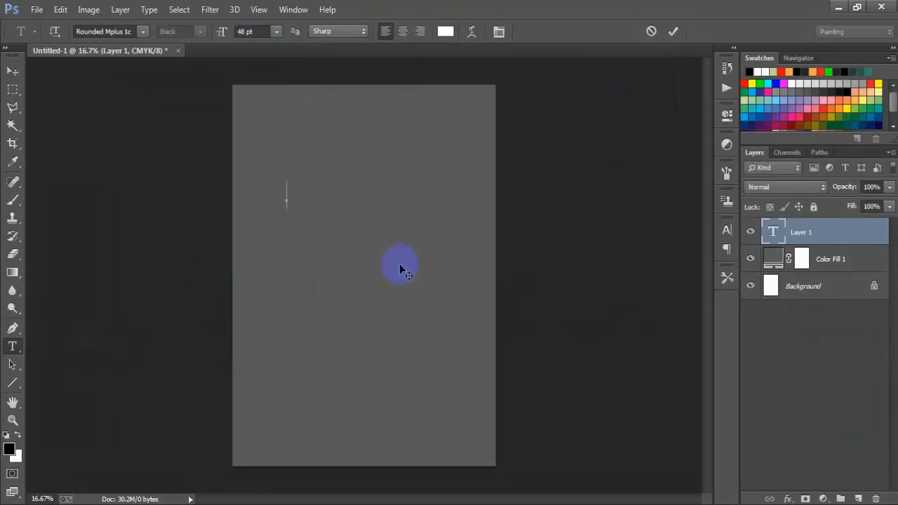
type("NEVER")
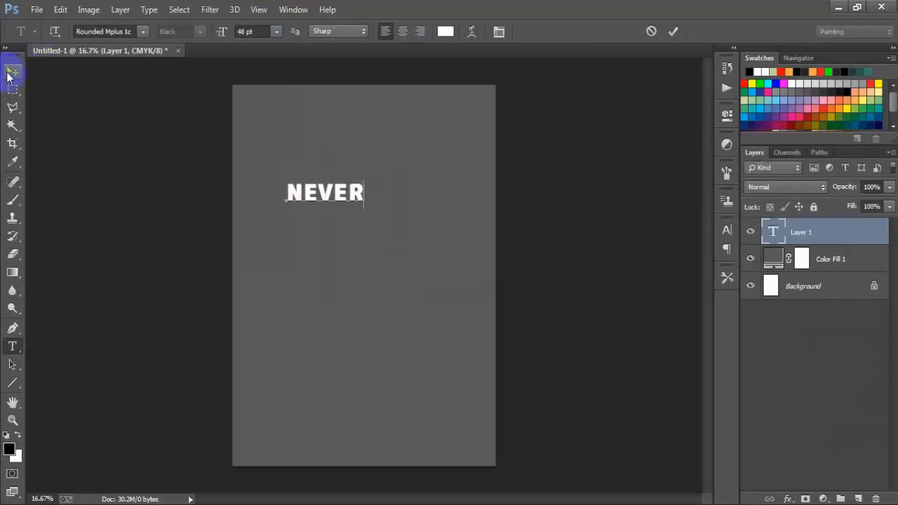
Step: Enlarge the NEVER text to about 87.3 pt and center it horizontally on the page near the upper edge
left_click(12, 70)
left_click_drag(360, 219, 390, 185)
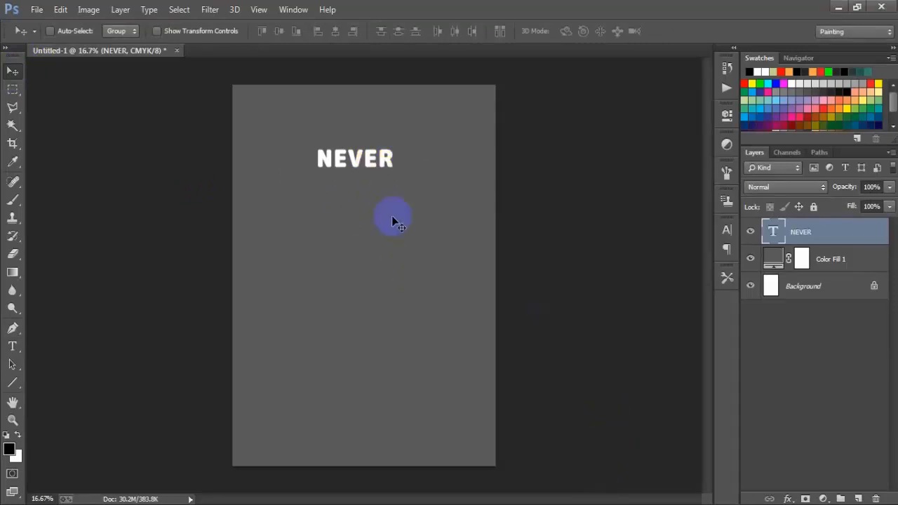
key("ctrl+t")
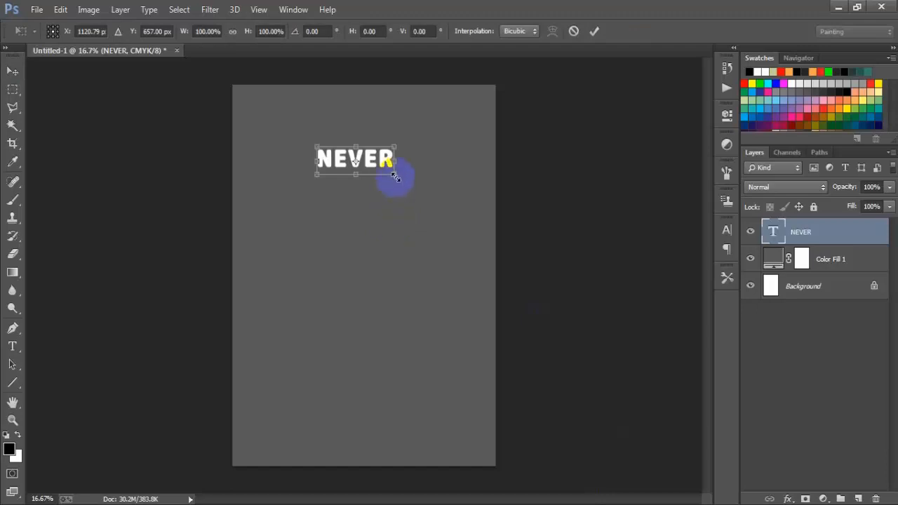
left_click_drag(395, 178, 425, 187)
left_click(594, 30)
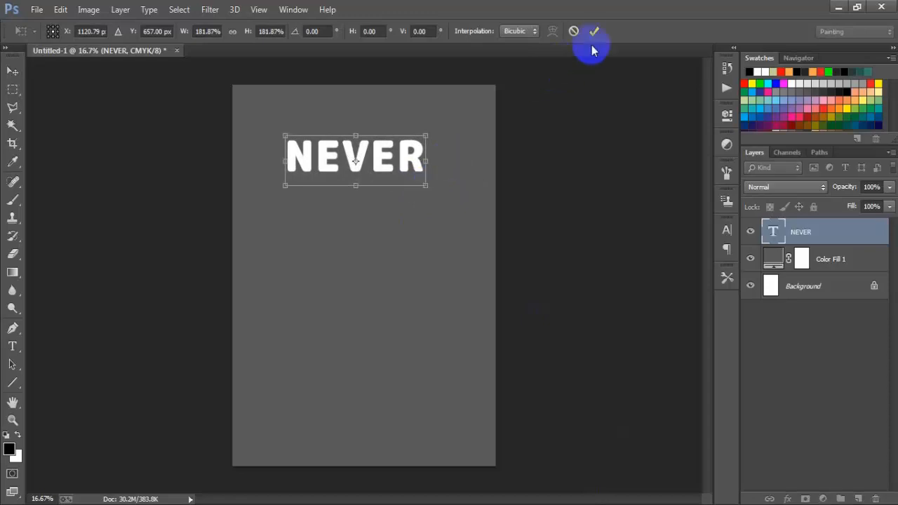
left_click(822, 296, "ctrl")
left_click(341, 32)
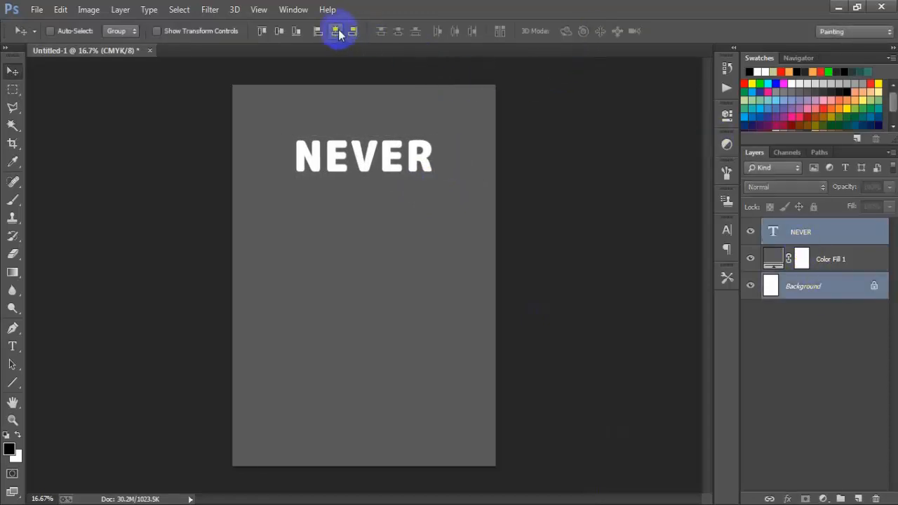
Step: Duplicate the NEVER text layer and move the copy straight down to sit just below the original
left_click(821, 237)
key("ctrl+j")
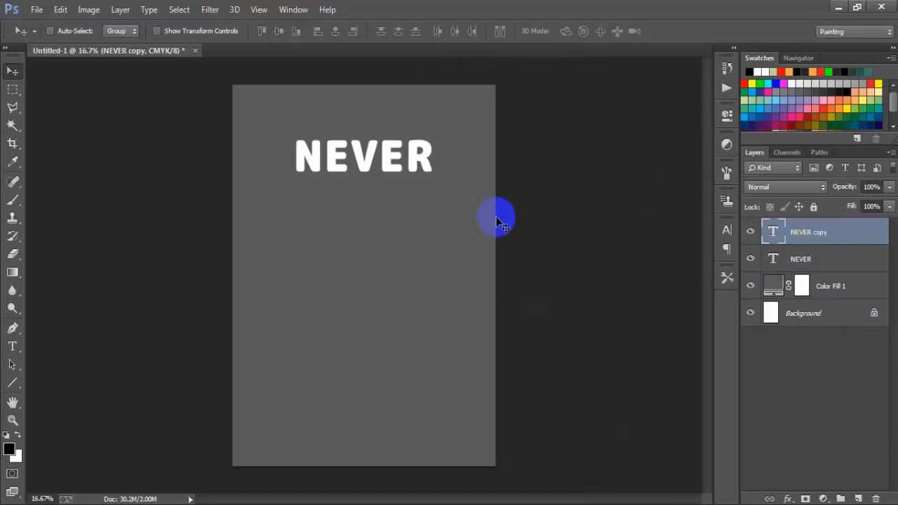
key("shift+Down")
key("shift+Down")
key("shift+Down")
key("shift+Down")
key("shift+Down")
key("shift+Down")
key("shift+Down")
key("shift+Down")
key("shift+Down")
key("shift+Down")
key("shift+Down")
key("shift+Down")
key("shift+Down")
key("shift+Down")
key("shift+Down")
key("shift+Down")
key("shift+Down")
key("shift+Down")
key("shift+Down")
key("shift+Down")
key("shift+Down")
key("shift+Down")
key("shift+Down")
key("shift+Down")
key("shift+Down")
key("shift+Down")
key("shift+Down")
key("shift+Down")
key("shift+Down")
key("shift+Down")
key("shift+Down")
key("shift+Down")
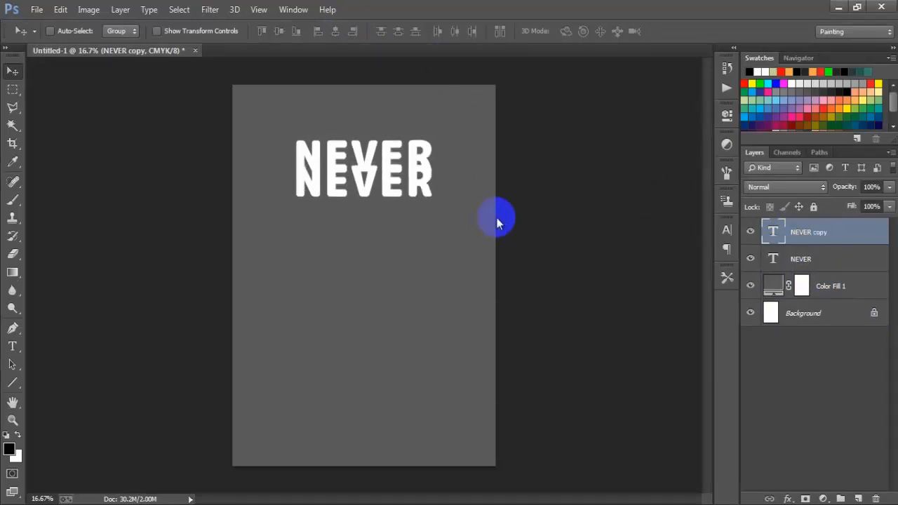
Step: Replace the text of the duplicated line with FORGET
double_click(772, 239)
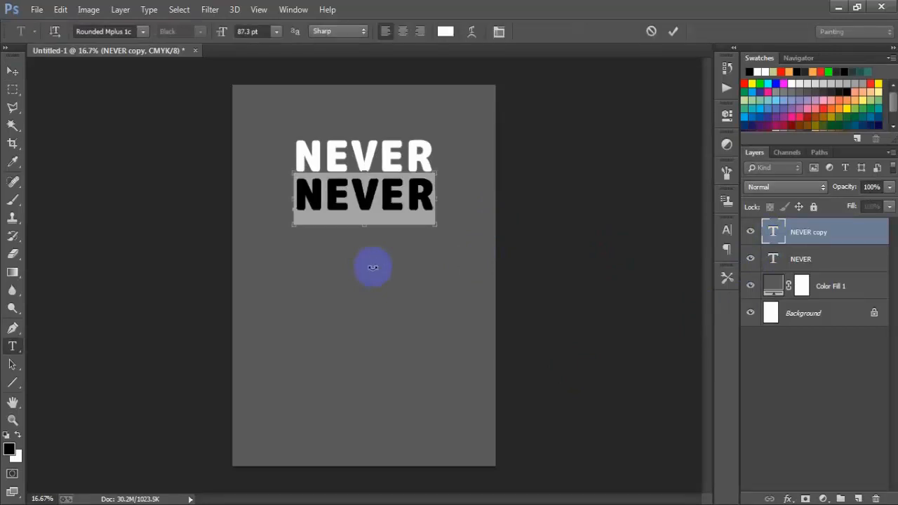
key("End")
key("ctrl+a")
type("FORGET")
left_click(12, 71)
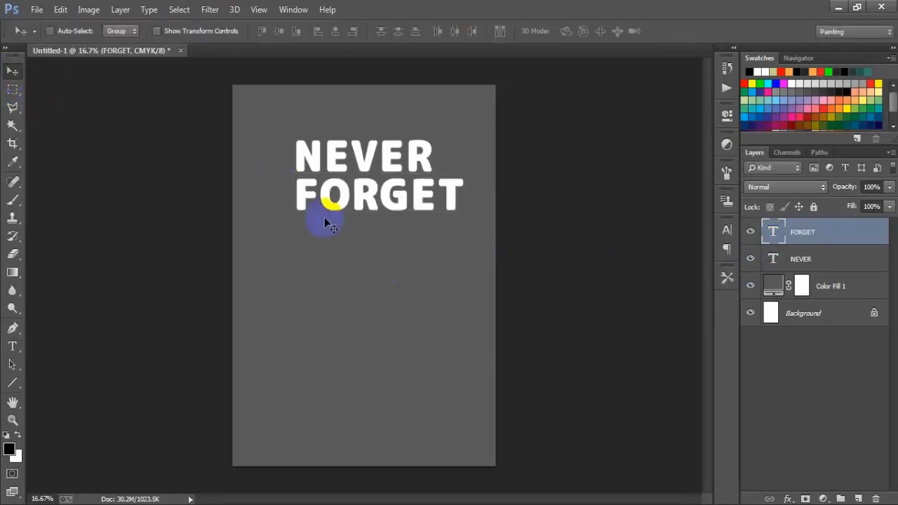
Step: Center the FORGET line beneath NEVER and enlarge it slightly
left_click_drag(327, 201, 404, 214)
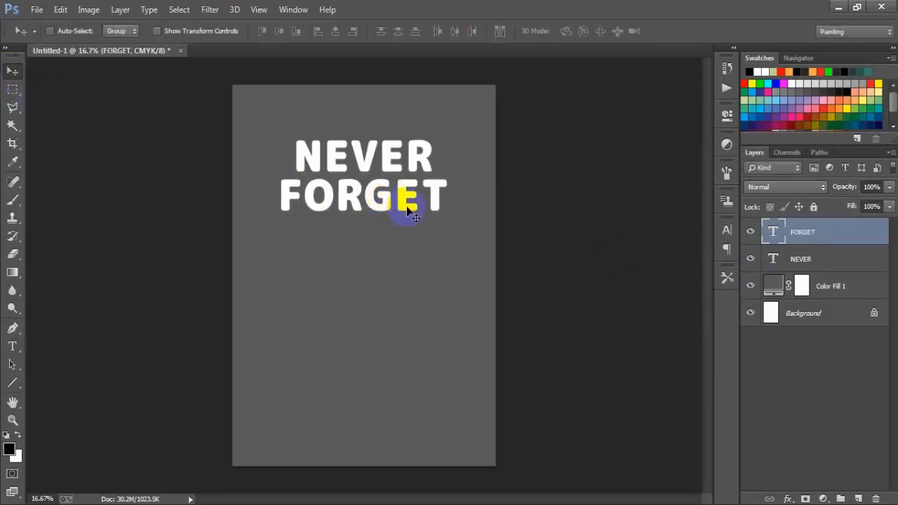
key("ctrl+t")
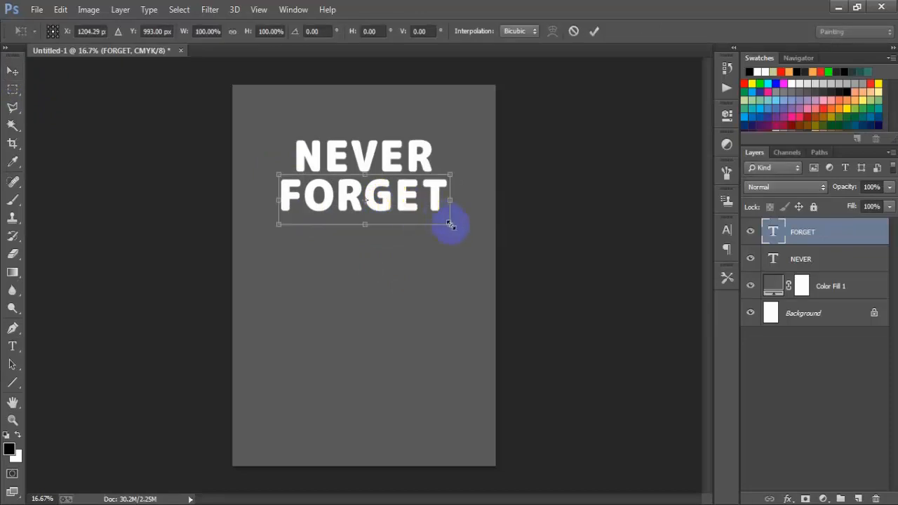
left_click_drag(451, 225, 457, 223)
left_click(594, 31)
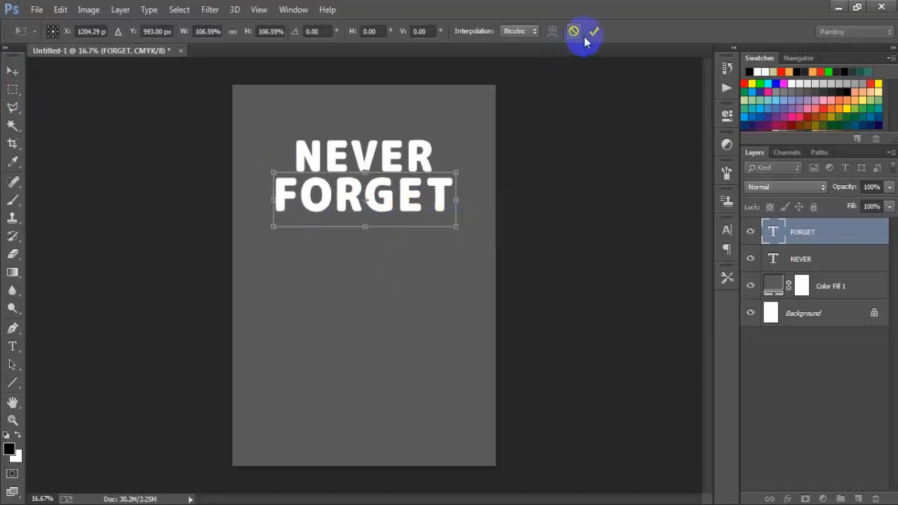
left_click(818, 260, "shift")
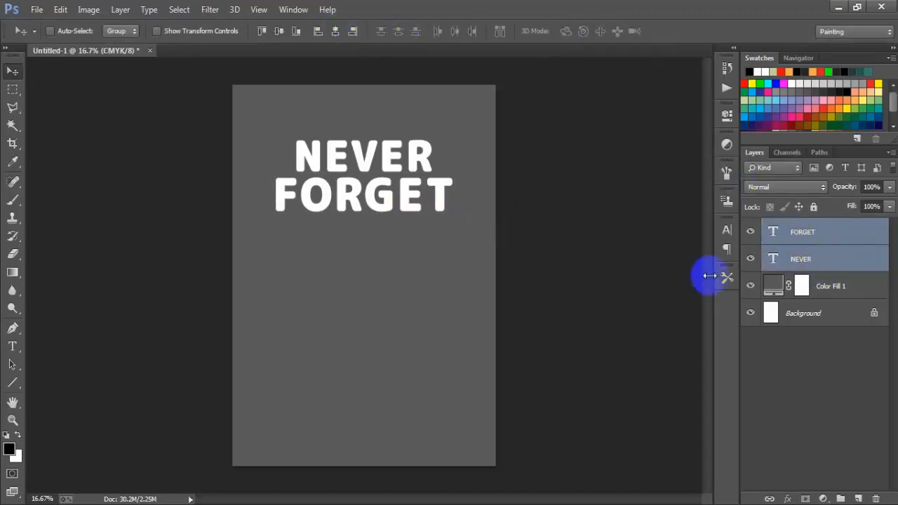
left_click(772, 233)
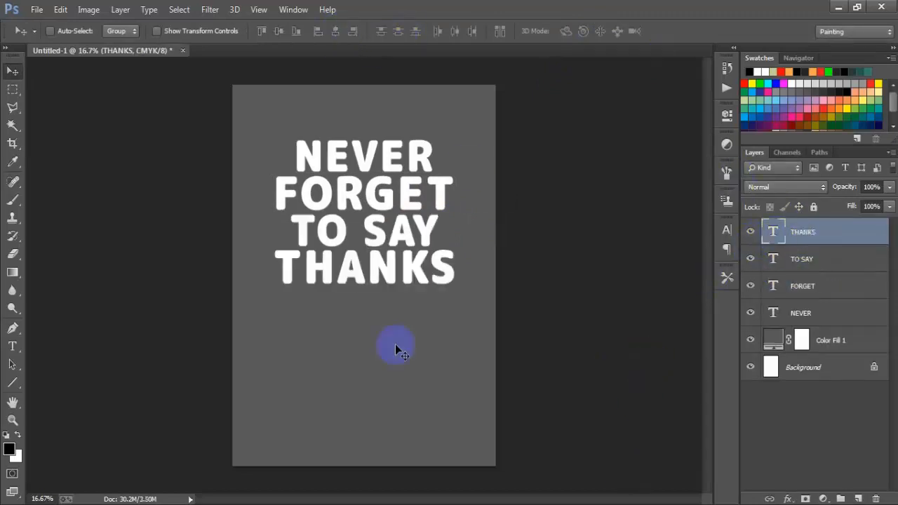
Step: Toggle the visibility of the text layers to check which line each one holds
left_click(751, 313)
left_click(751, 313)
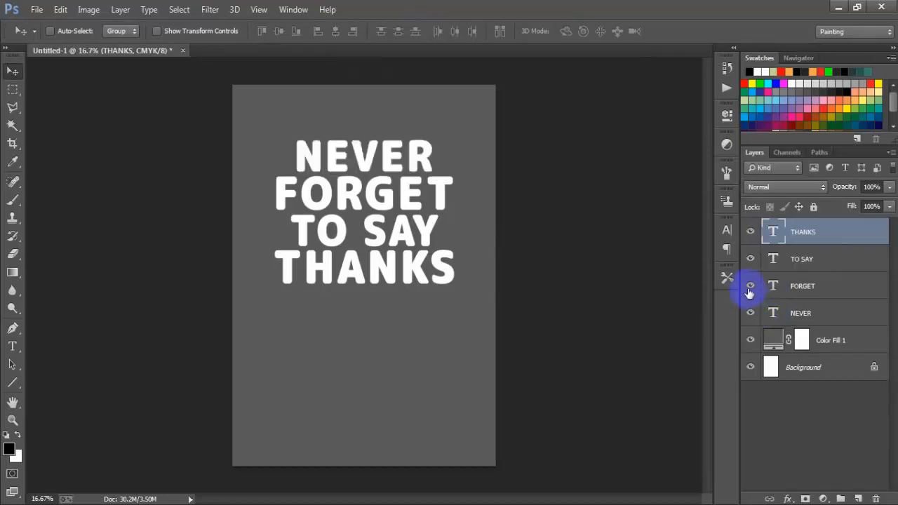
left_click(750, 286)
left_click(751, 286)
left_click(751, 259)
left_click(751, 259)
left_click(750, 231)
left_click(751, 232)
Step: Select the NEVER, FORGET, TO SAY and THANKS text layers and merge them into one layer
left_click(820, 313, "shift")
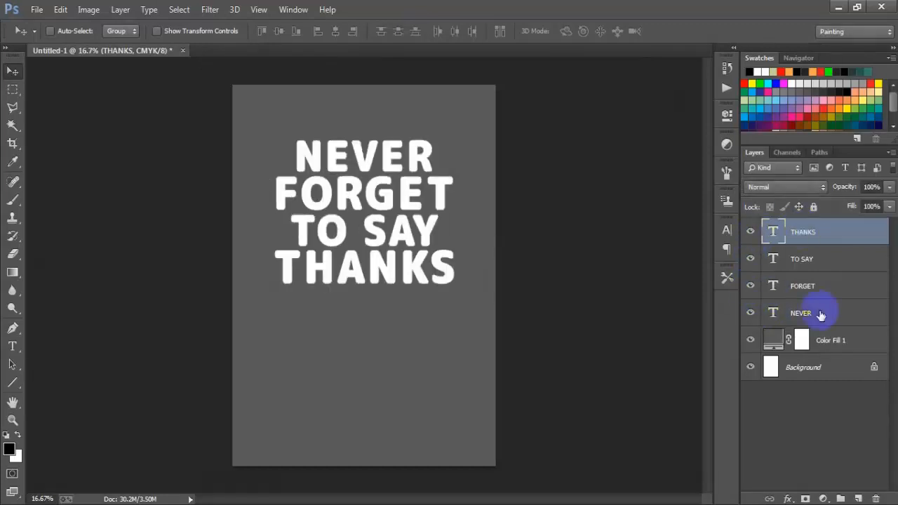
left_click(751, 313)
left_click(753, 286)
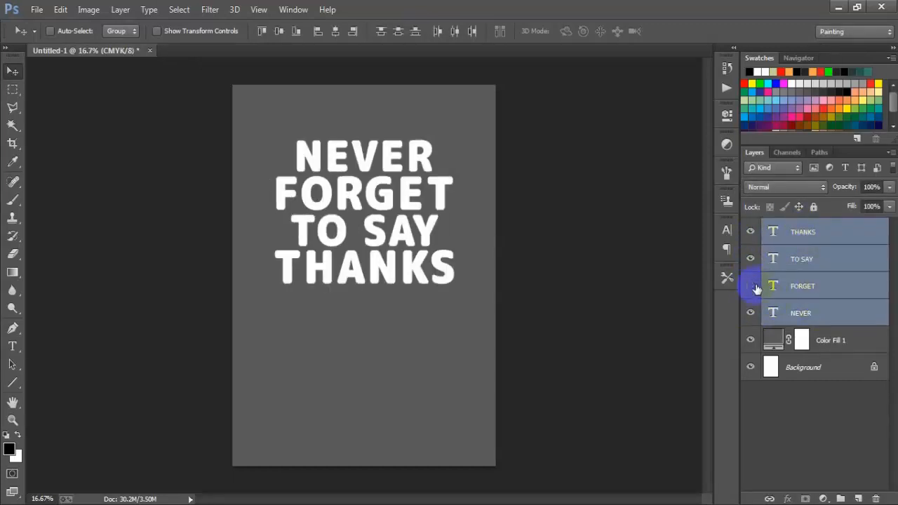
left_click(753, 286)
left_click(751, 260)
left_click(751, 260)
left_click(752, 232)
left_click(752, 231)
key("ctrl+e")
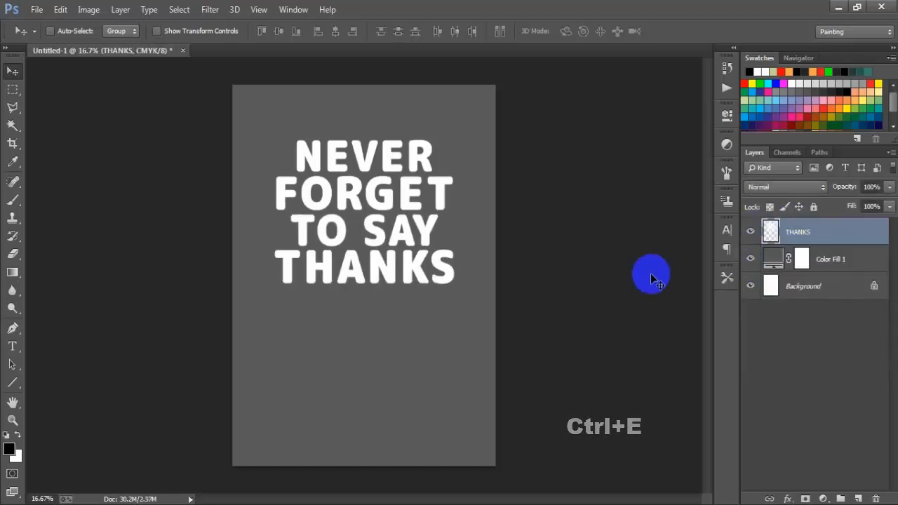
Step: Duplicate the merged text layer and hide the copy
left_click(752, 232)
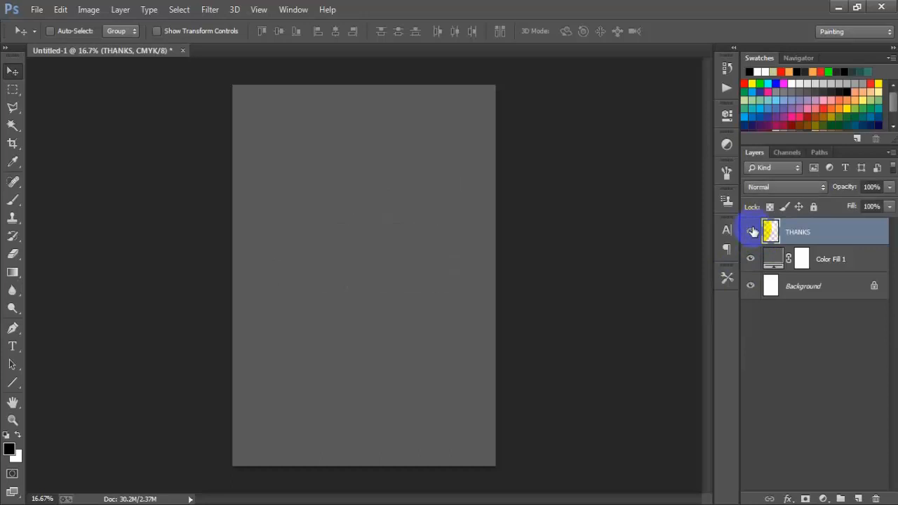
left_click(752, 232)
key("ctrl+j")
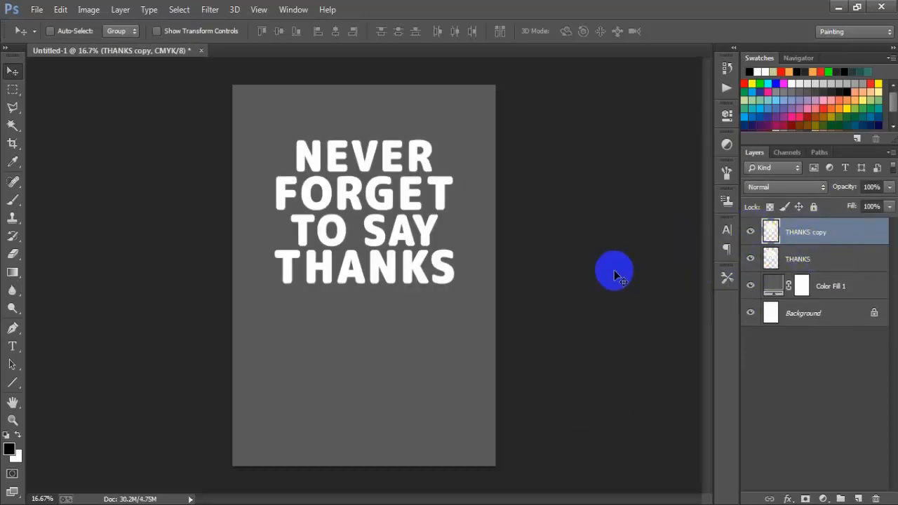
left_click(750, 232)
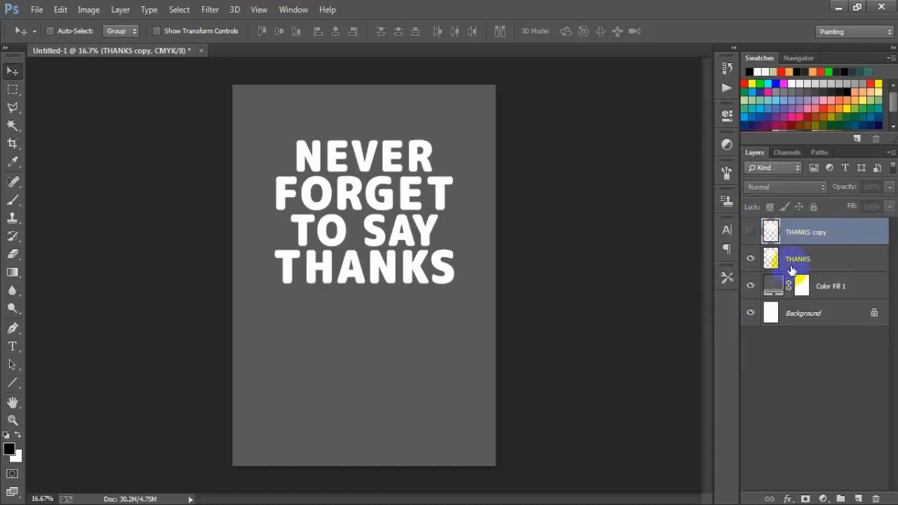
Step: Add a white 10 px outside stroke at 100% opacity to the THANKS layer
left_click(856, 264)
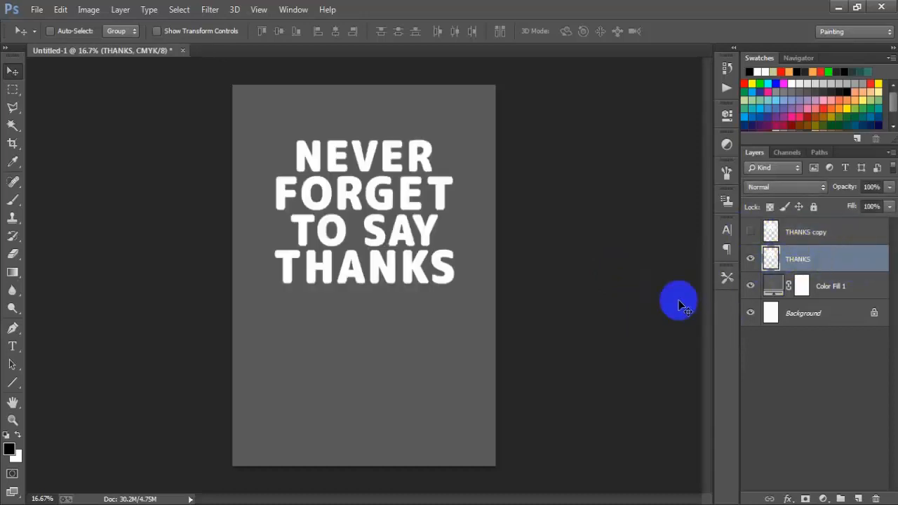
double_click(873, 261)
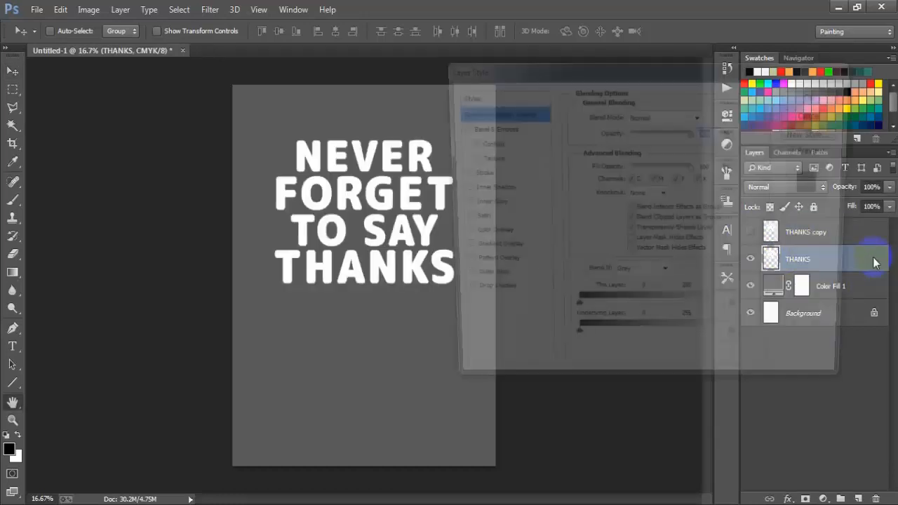
left_click(472, 173)
left_click(579, 211)
left_click_drag(397, 124, 287, 70)
left_click(608, 84)
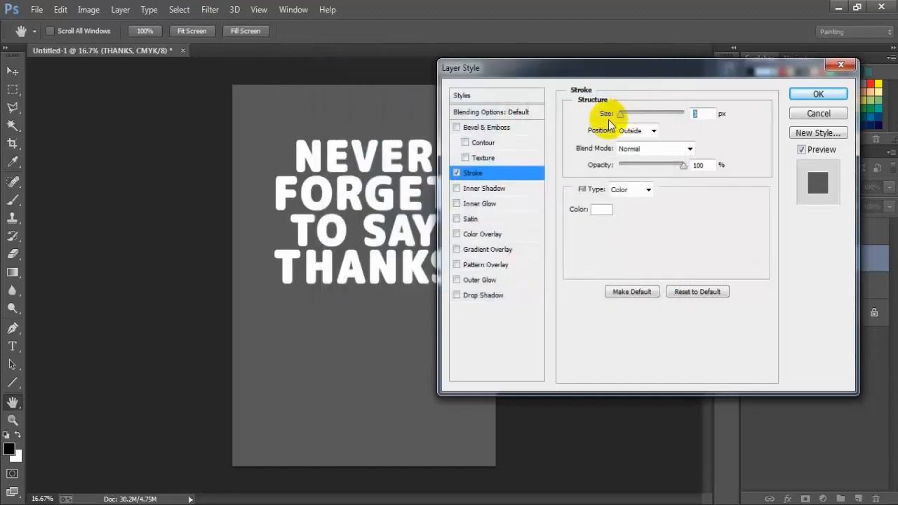
left_click_drag(624, 114, 626, 114)
left_click(709, 115)
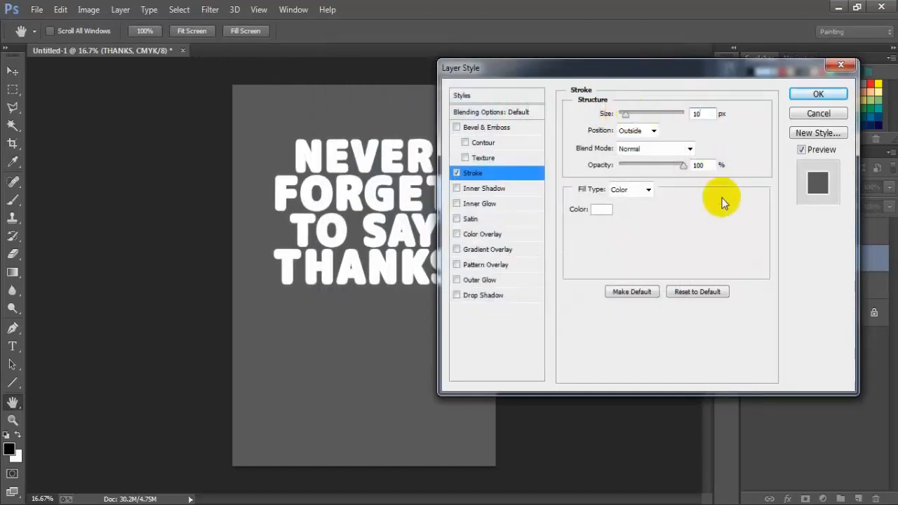
left_click(818, 94)
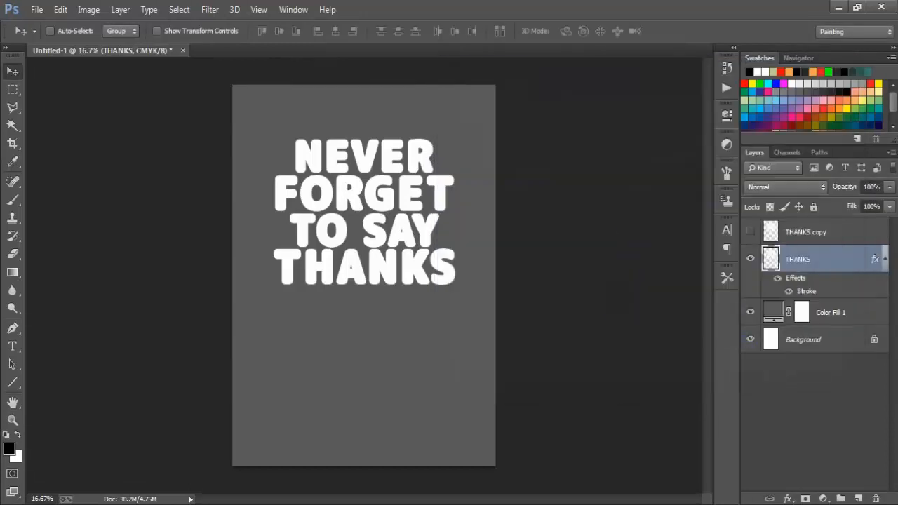
Step: Collapse the THANKS layer's effects and reduce its fill to 0%, leaving only the stroke outline
left_click(885, 259)
left_click(750, 259)
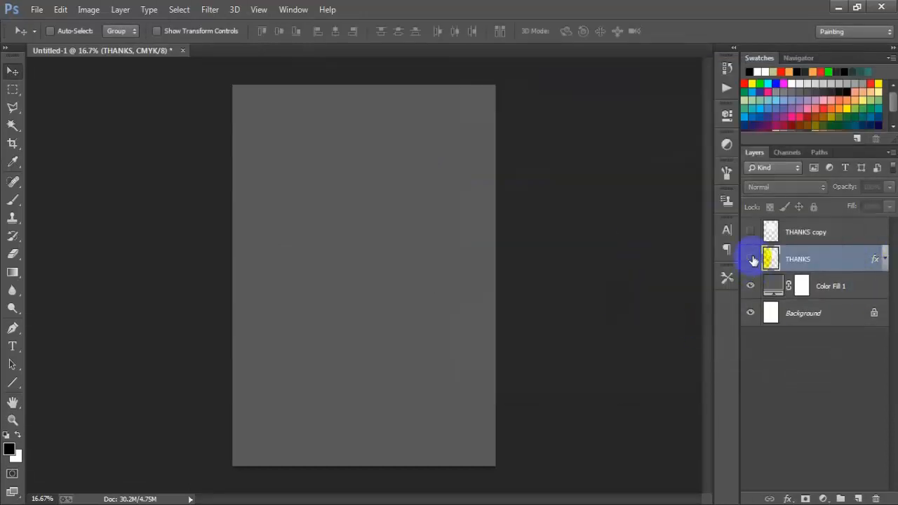
left_click(750, 259)
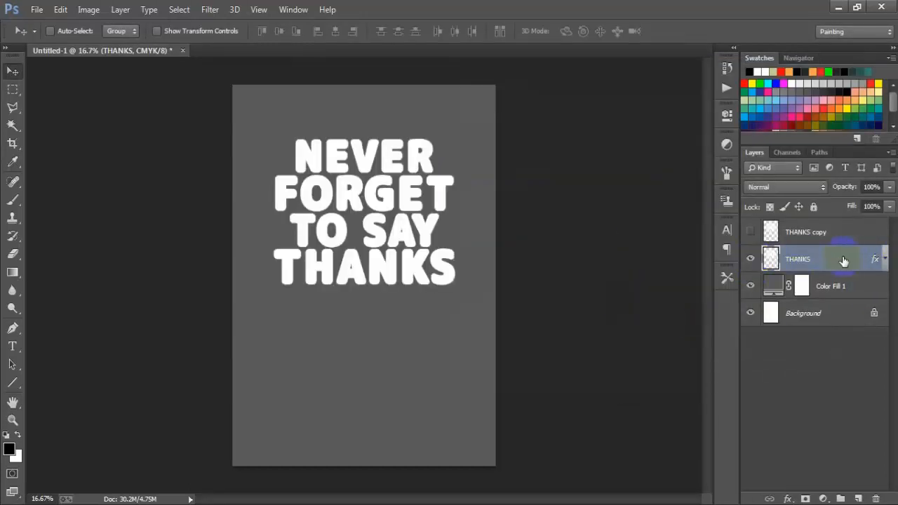
left_click(889, 206)
left_click_drag(890, 224, 819, 224)
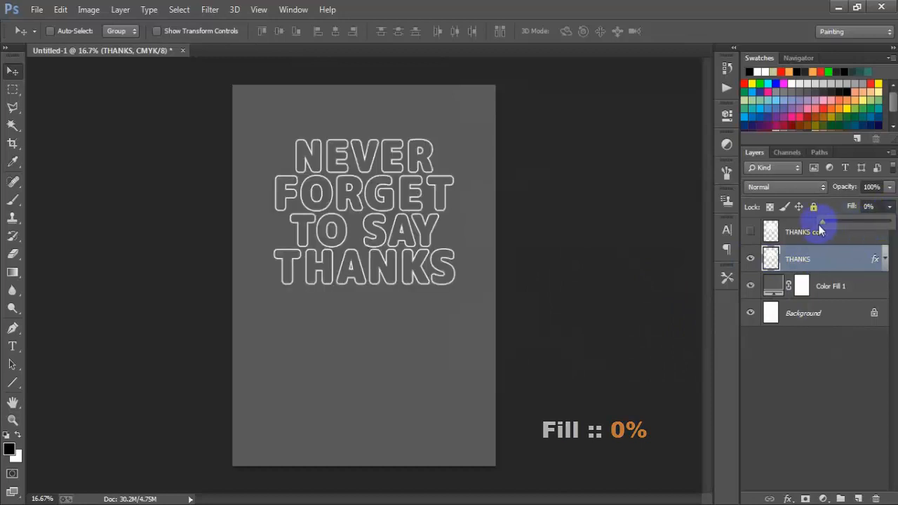
left_click(591, 316)
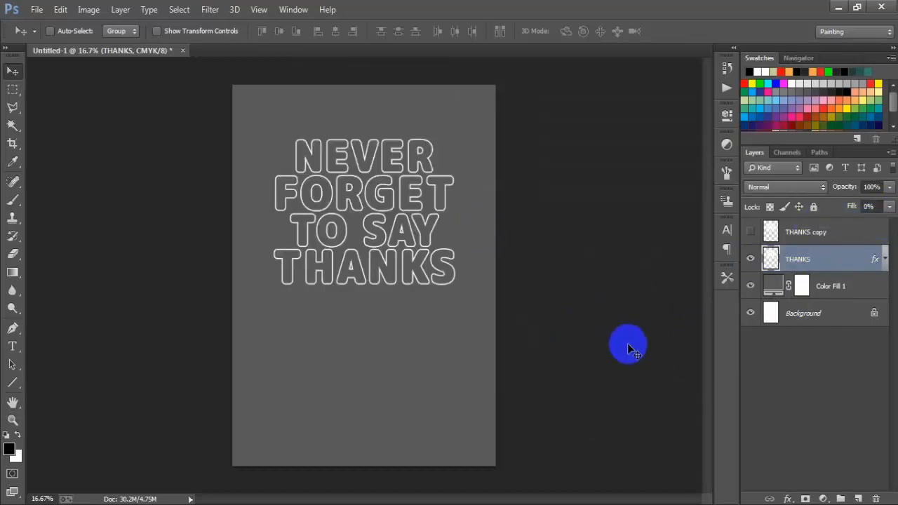
Step: Show the THANKS copy layer and add a new empty layer above it
left_click(817, 232)
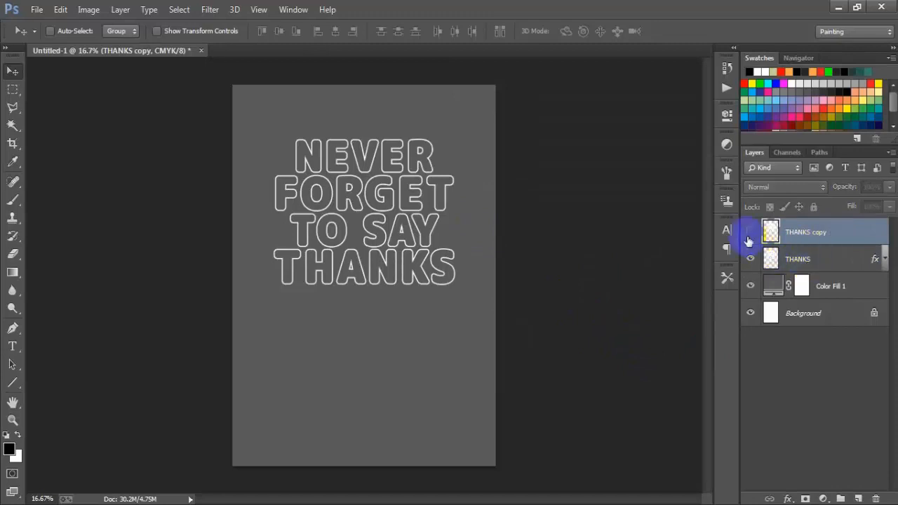
left_click(749, 232)
left_click(829, 238)
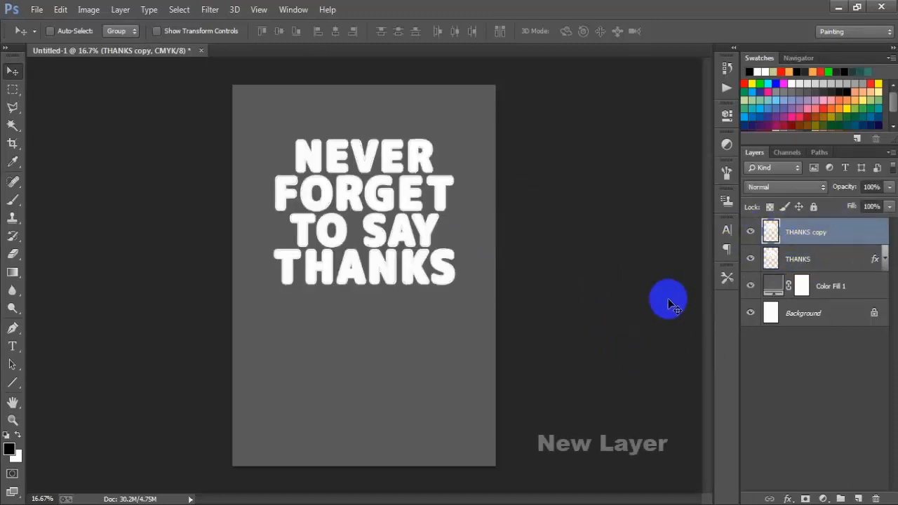
left_click(858, 498)
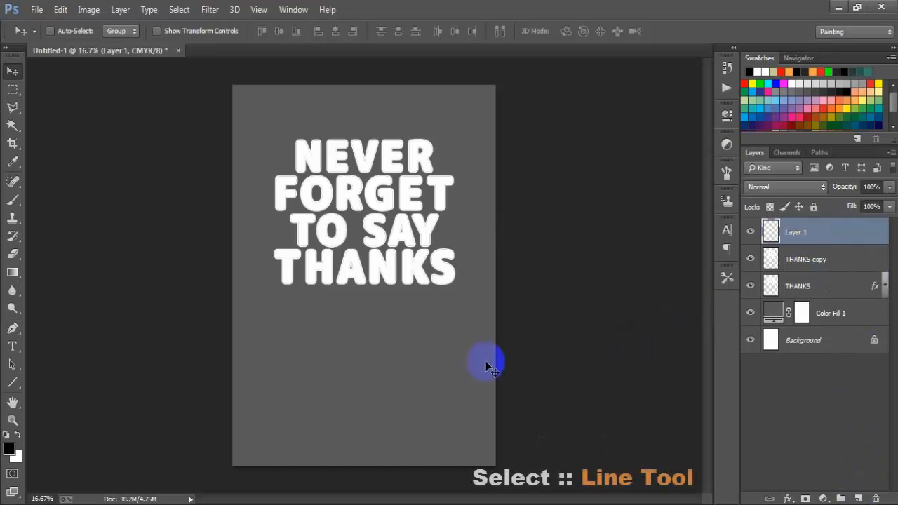
Step: Draw a horizontal line about 2388 px wide across the canvas below the text and set its height to 40 px
left_click(13, 384)
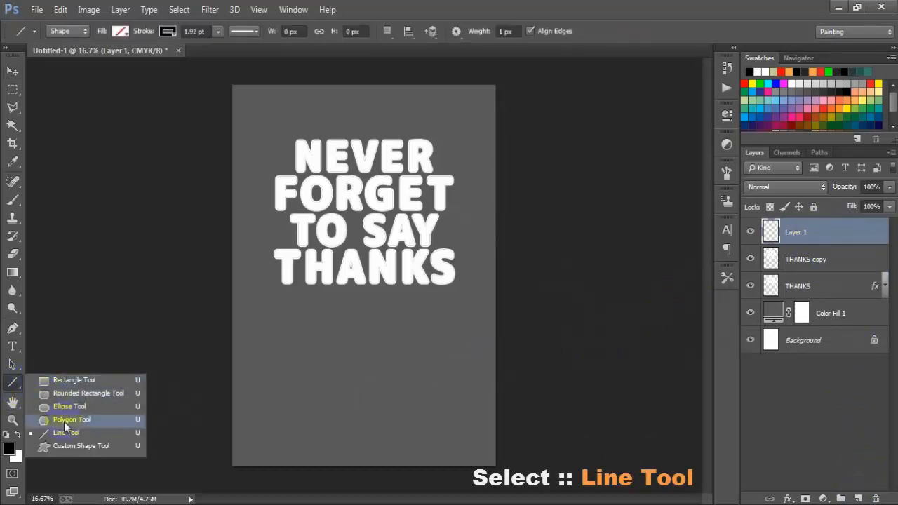
left_click(91, 433)
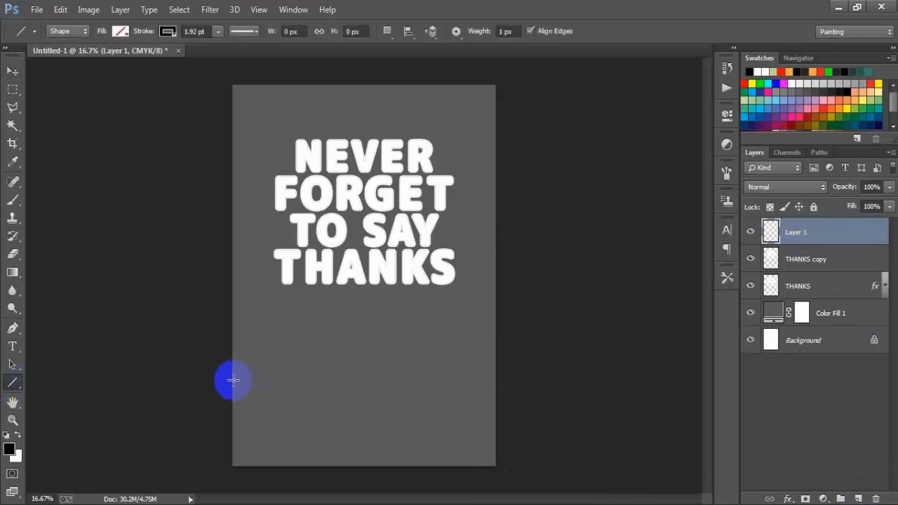
left_click_drag(232, 380, 494, 390)
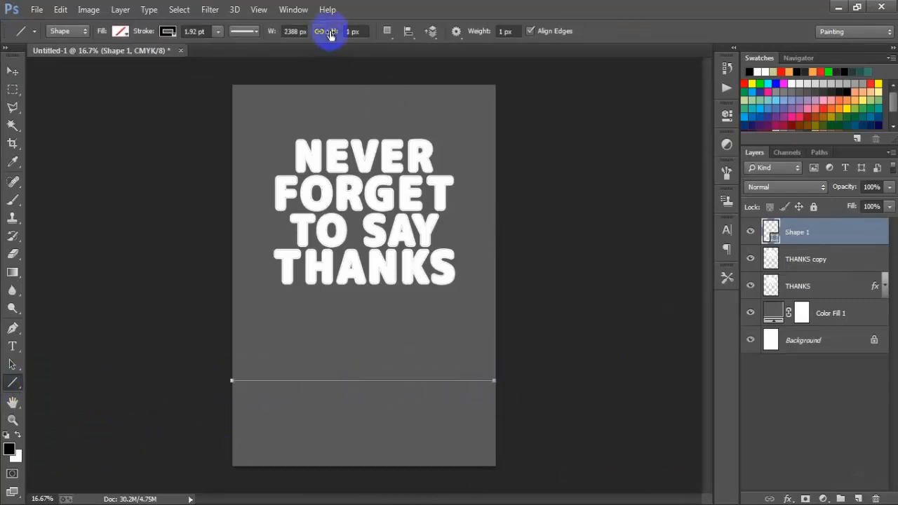
left_click_drag(331, 32, 352, 39)
type("40")
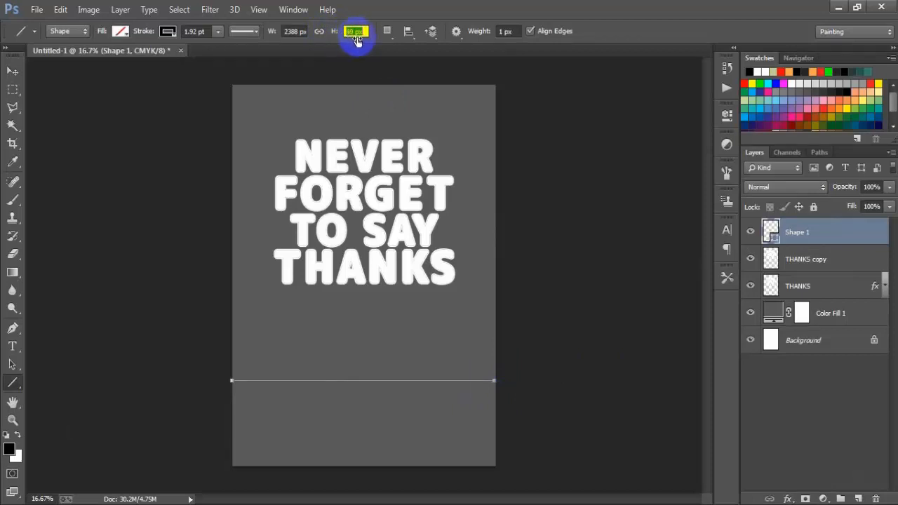
key("Return")
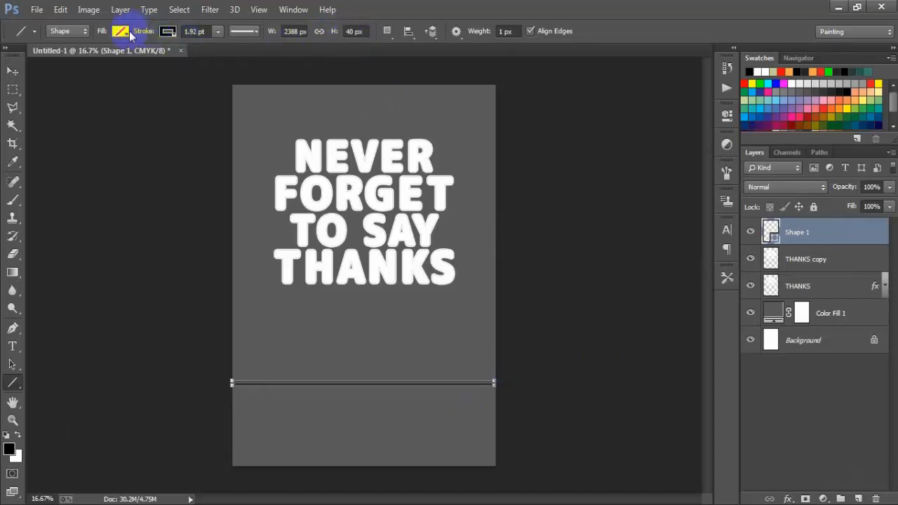
Step: Fill the line with orange-red ff3600 and remove its stroke
left_click(119, 31)
left_click(182, 58)
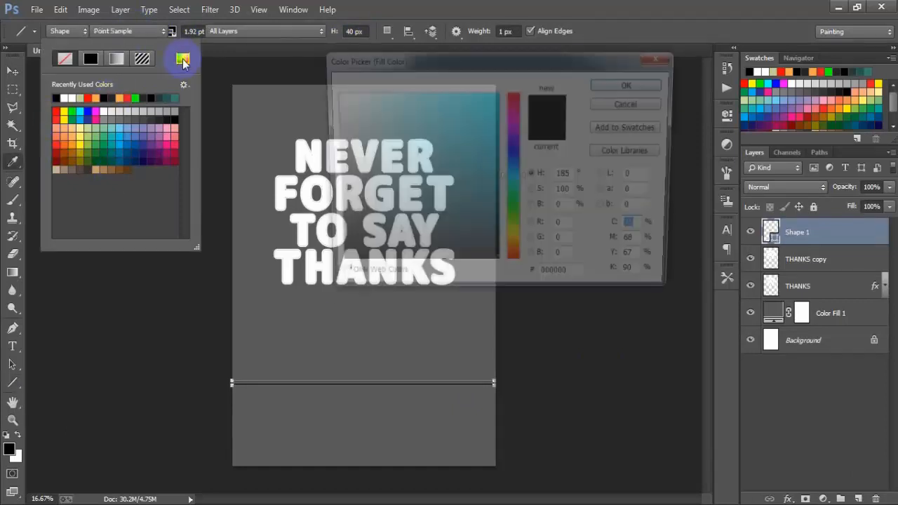
left_click_drag(517, 252, 517, 254)
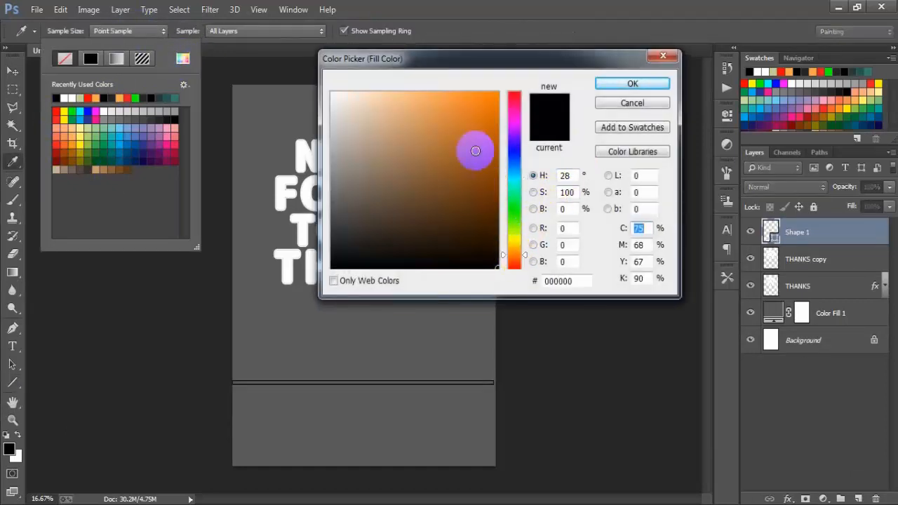
left_click_drag(490, 96, 519, 74)
left_click_drag(522, 257, 523, 262)
left_click(629, 83)
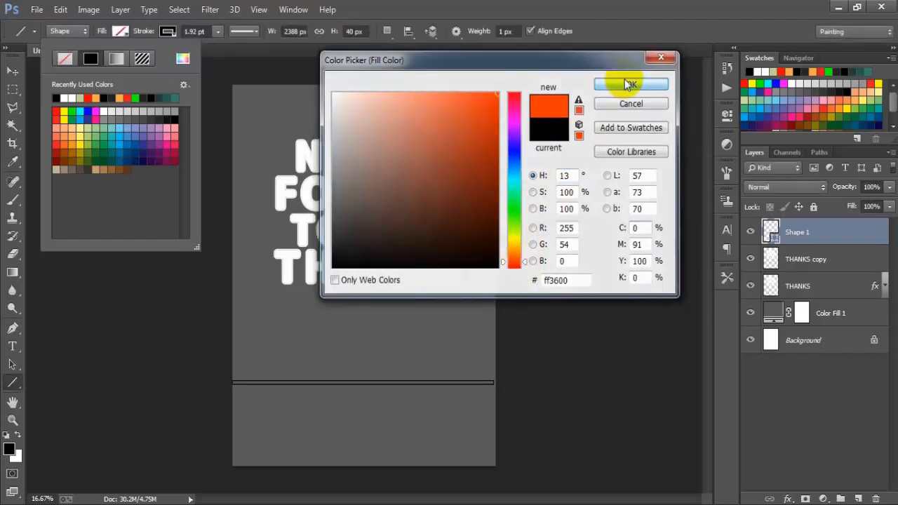
left_click(168, 32)
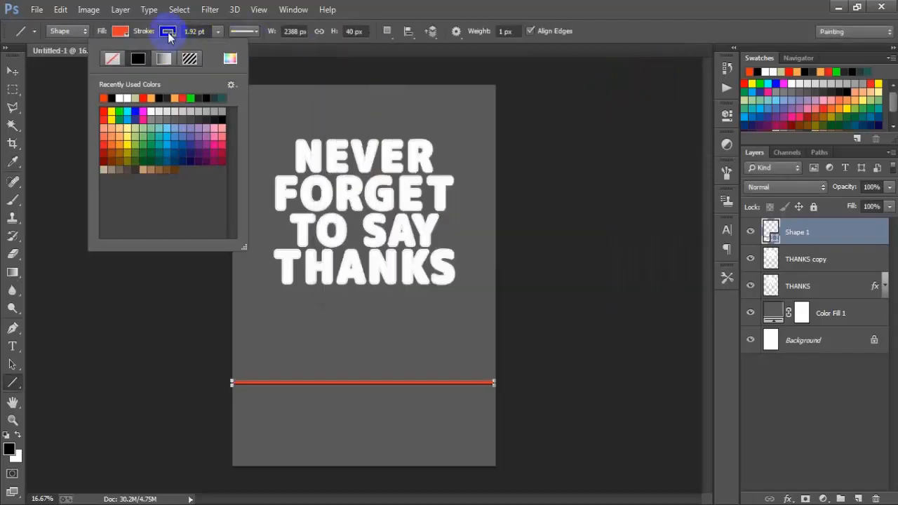
left_click(110, 61)
Step: Rotate the orange line about 40° clockwise and move it diagonally across the lettering
left_click(12, 72)
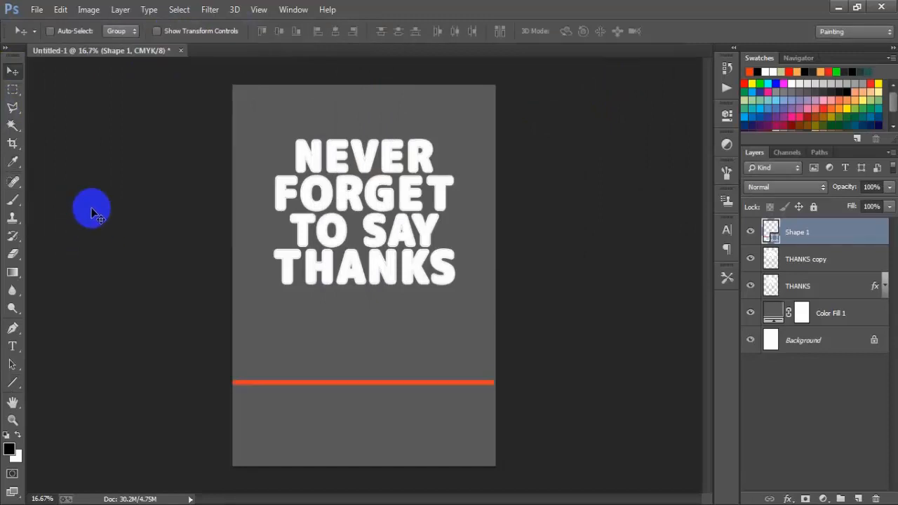
key("ctrl+t")
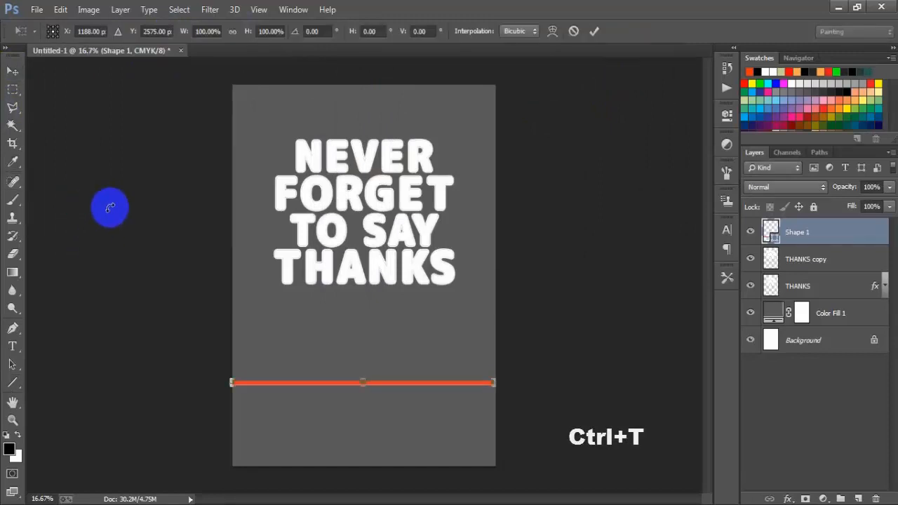
left_click_drag(496, 470, 397, 469)
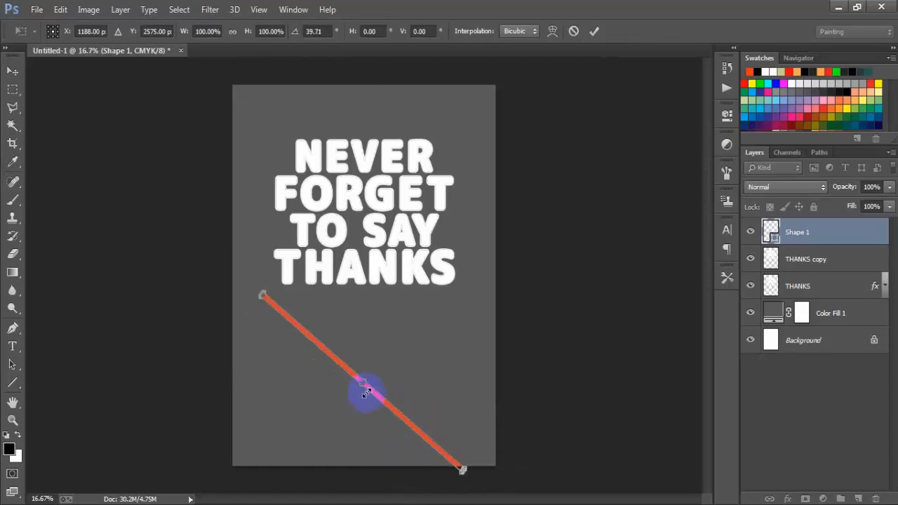
left_click(593, 31)
left_click_drag(371, 381, 373, 232)
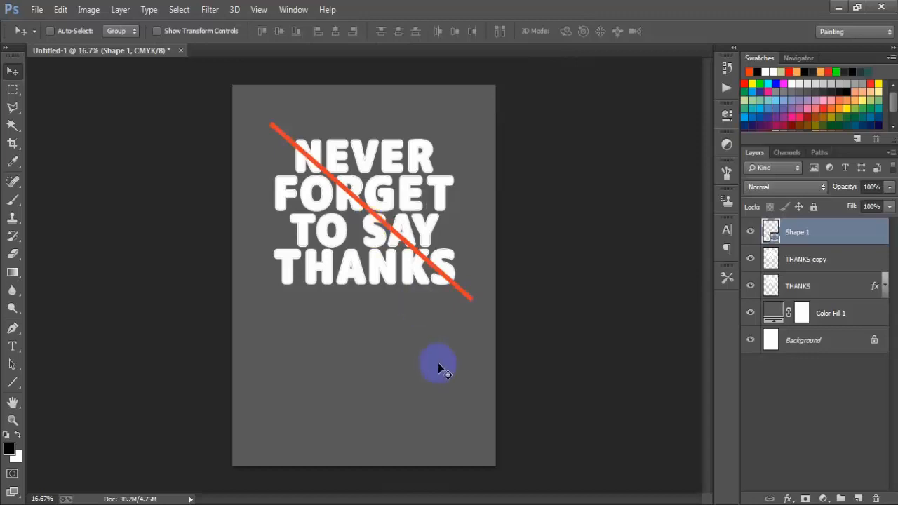
Step: Hide the Shape 1 layer and scale the THANKS and THANKS copy layers together to about 116%
left_click(750, 231)
left_click(815, 290)
left_click(808, 261, "shift")
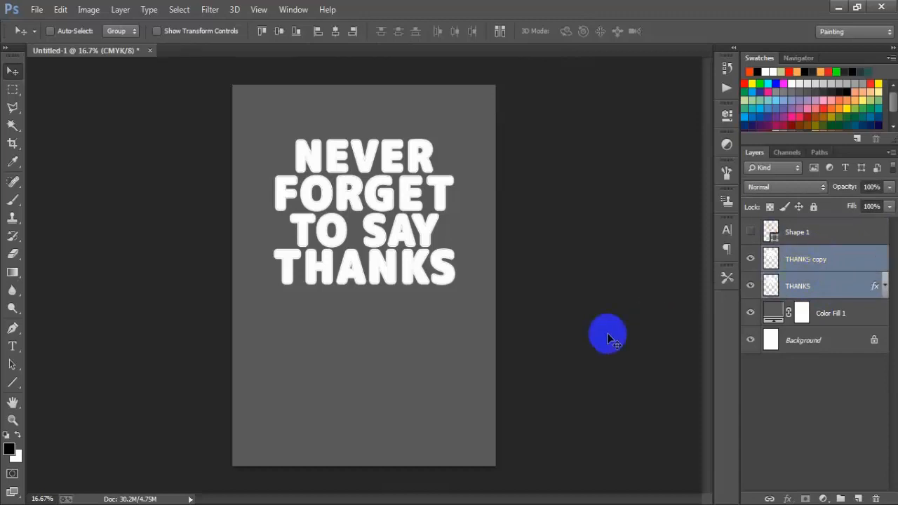
key("ctrl+t")
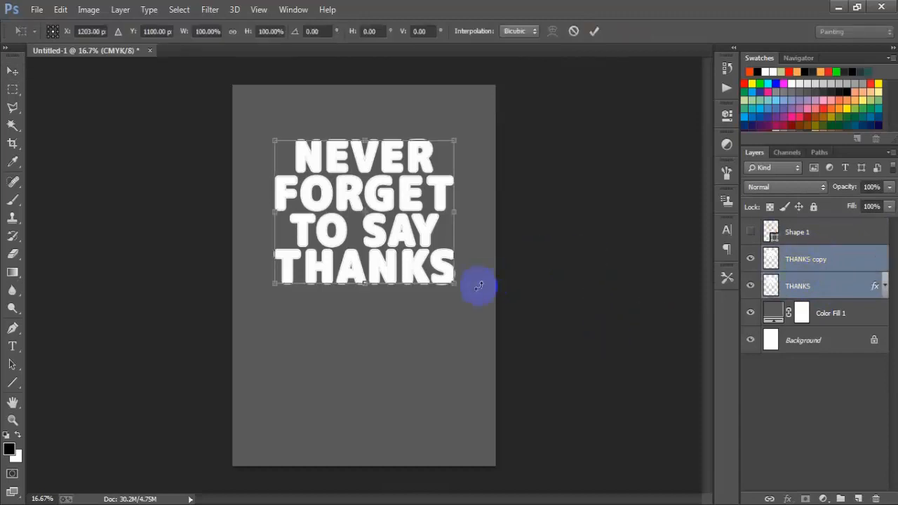
mouse_move(455, 282)
left_mouse_down()
mouse_move(477, 305)
mouse_move(460, 294)
left_mouse_up()
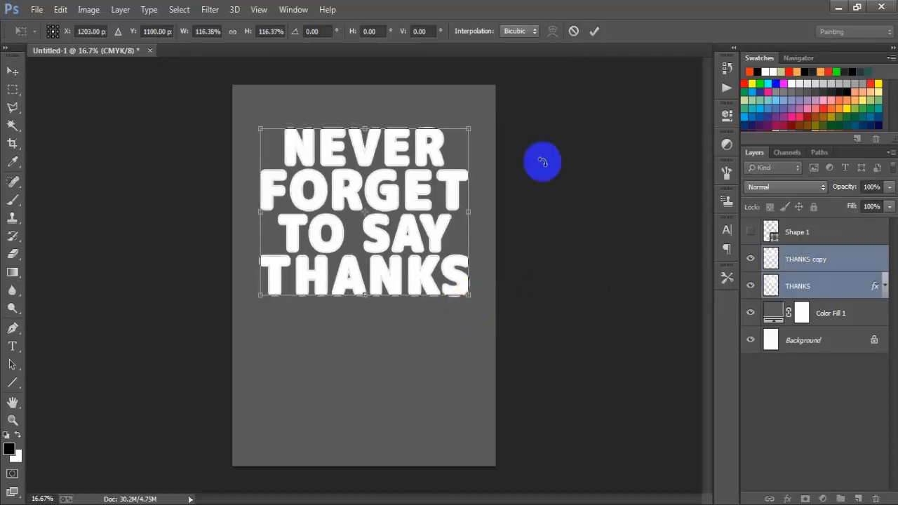
left_click(595, 32)
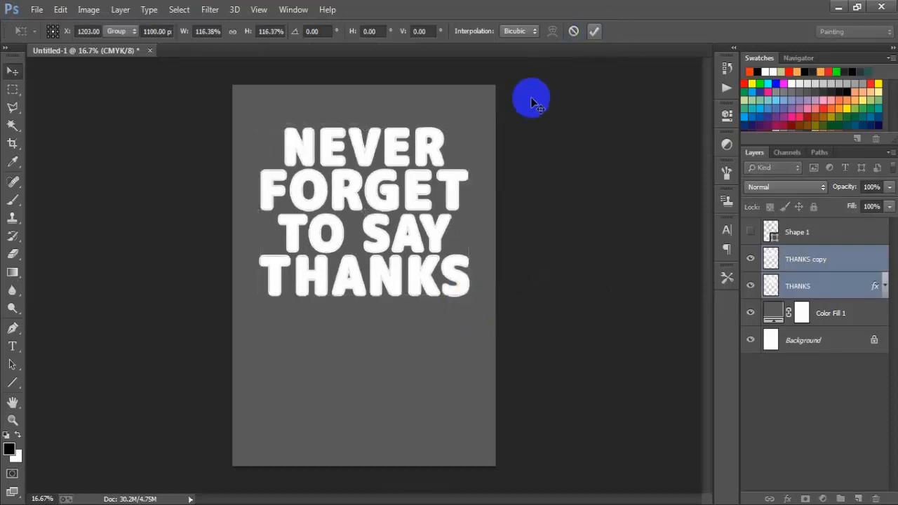
Step: Show the Shape 1 line again, scale it to about 105.5% and rotate it about 4.5° to span the enlarged text
left_click(810, 237)
left_click(750, 232)
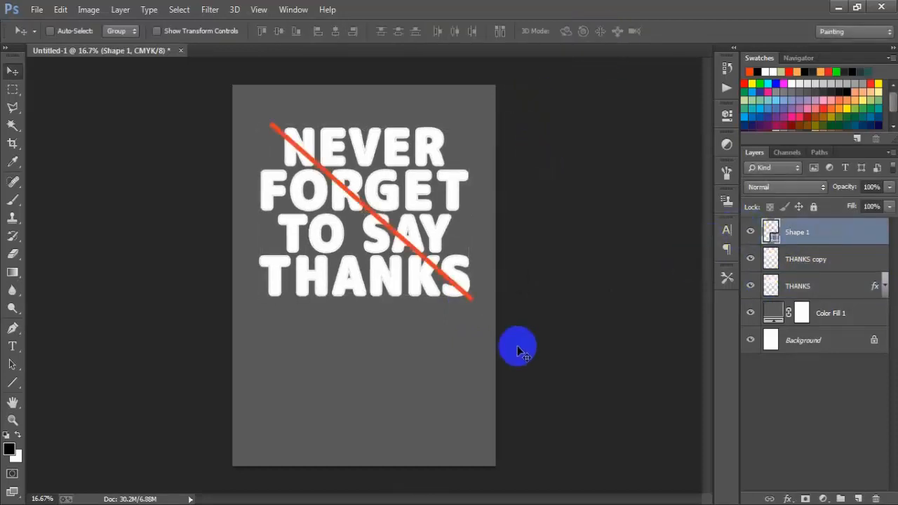
key("ctrl+t")
left_click_drag(517, 346, 467, 314)
left_click_drag(449, 290, 443, 295)
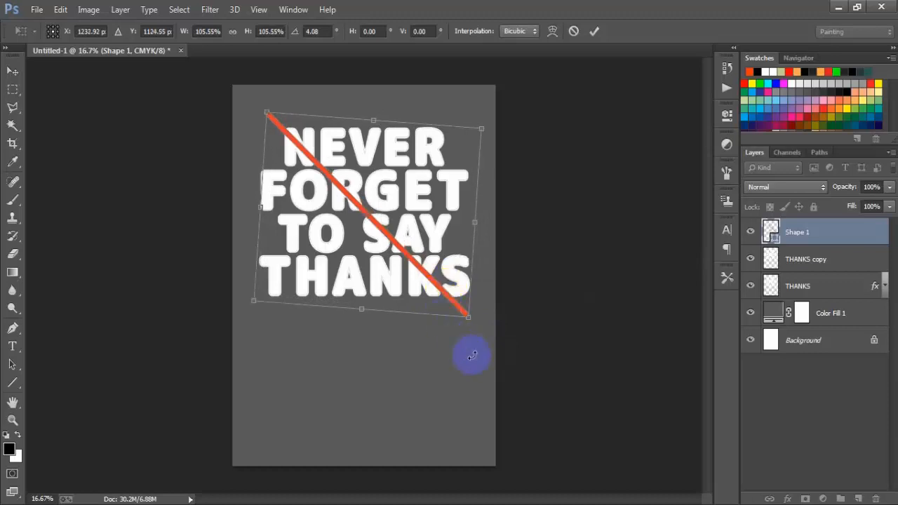
mouse_move(472, 356)
left_mouse_down()
mouse_move(465, 362)
mouse_move(475, 362)
left_mouse_up()
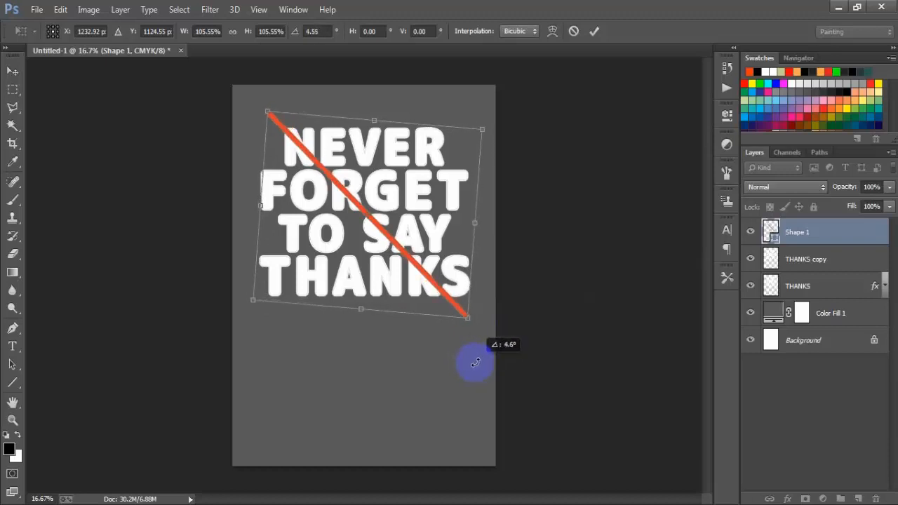
left_click(594, 31)
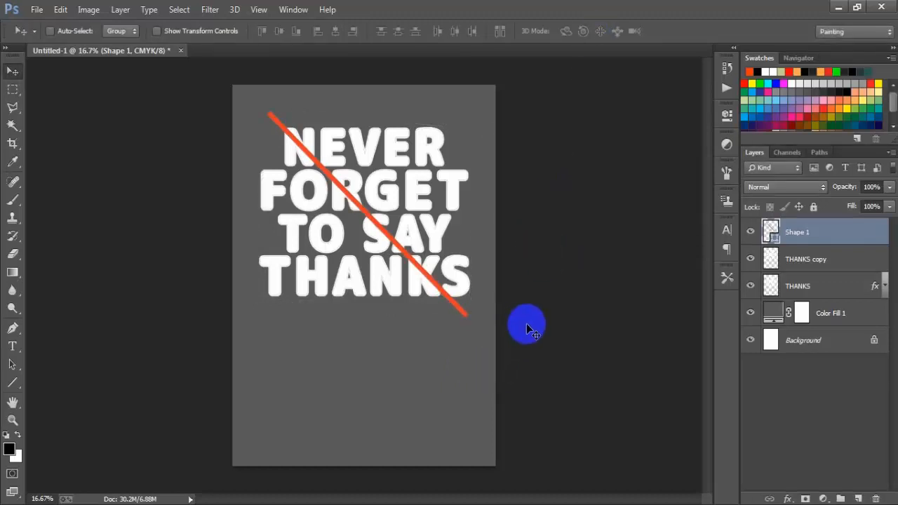
Step: Shrink the diagonal orange line slightly and rasterize the Shape 1 layer
key("ctrl+t")
left_click_drag(467, 319, 459, 313)
left_click(593, 30)
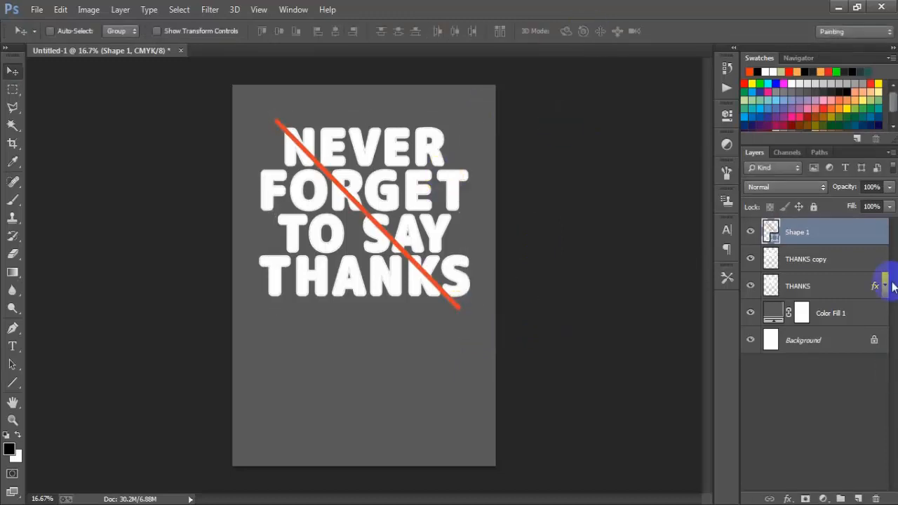
right_click(867, 237)
left_click(608, 255)
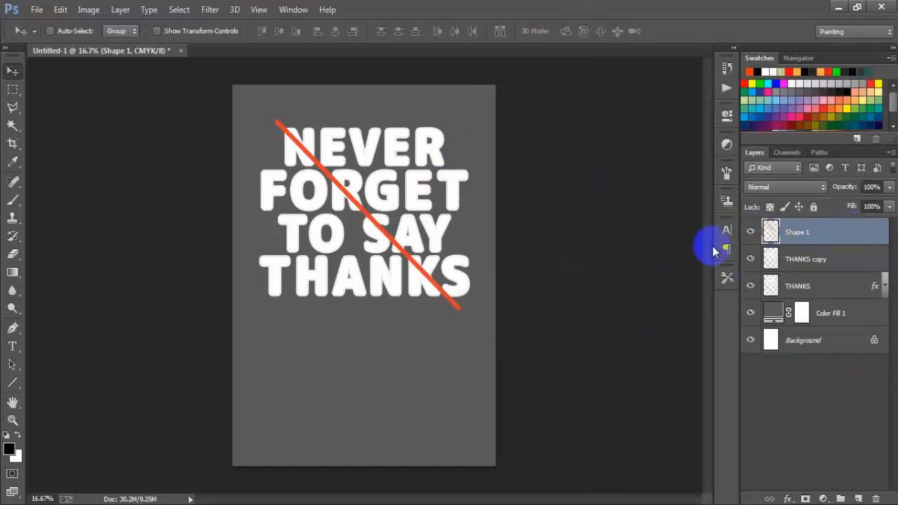
Step: Load the orange line of the Shape 1 layer as a selection and expand it by 10 pixels
left_click(769, 232, "ctrl")
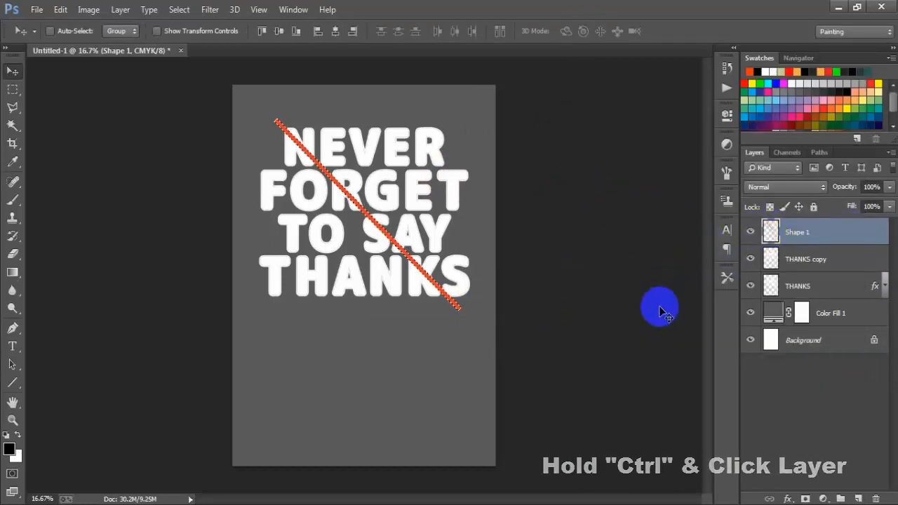
left_click(179, 9)
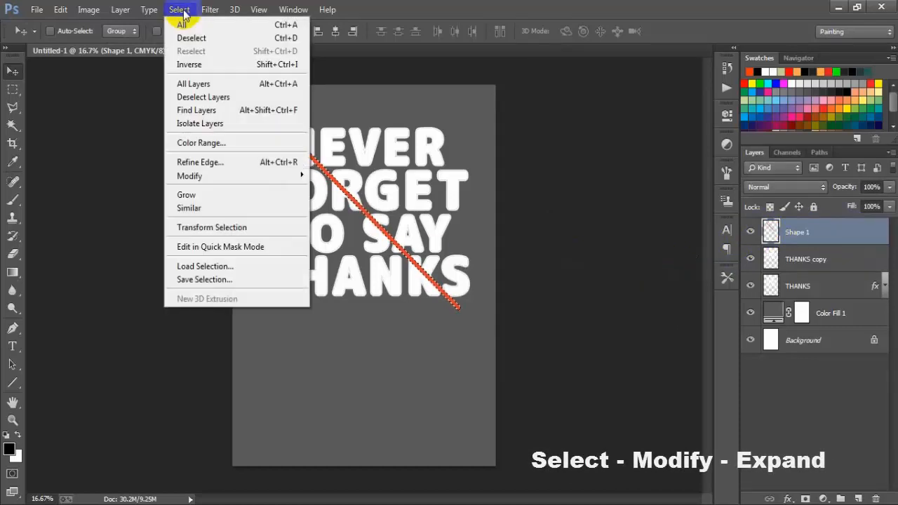
mouse_move(214, 181)
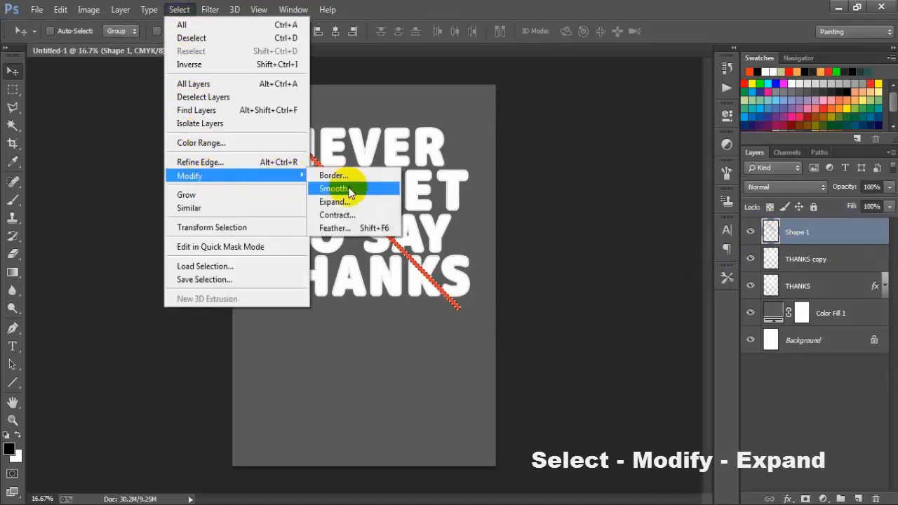
left_click(336, 202)
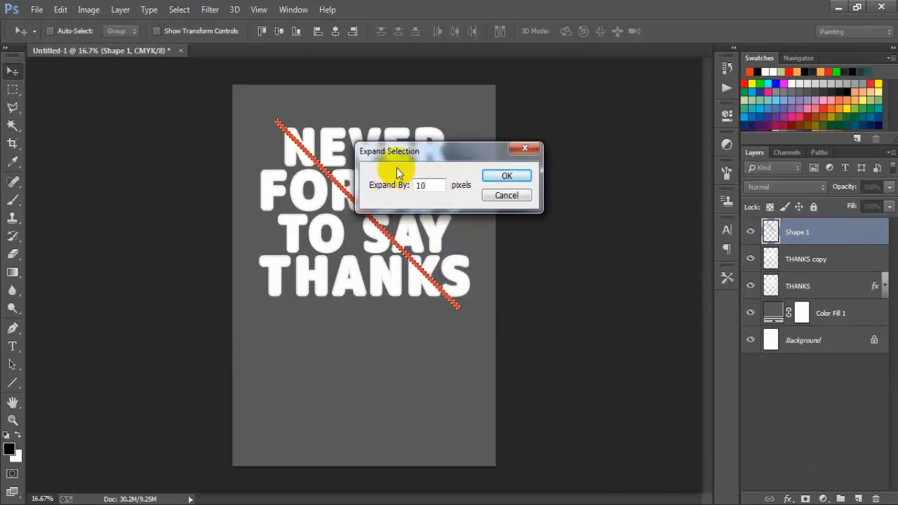
left_click(510, 177)
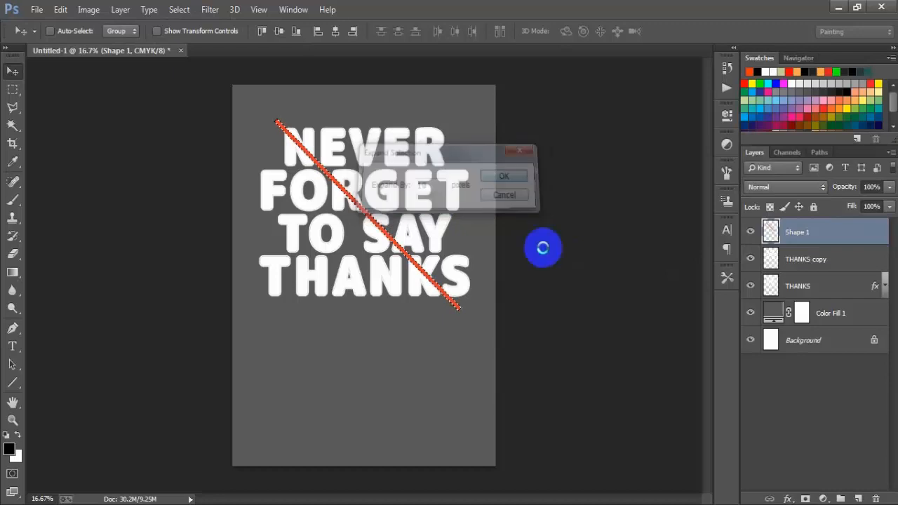
Step: Delete the selected diagonal strip from the THANKS copy layer and hide that layer
left_click(850, 259)
left_click(751, 259)
left_click(753, 259)
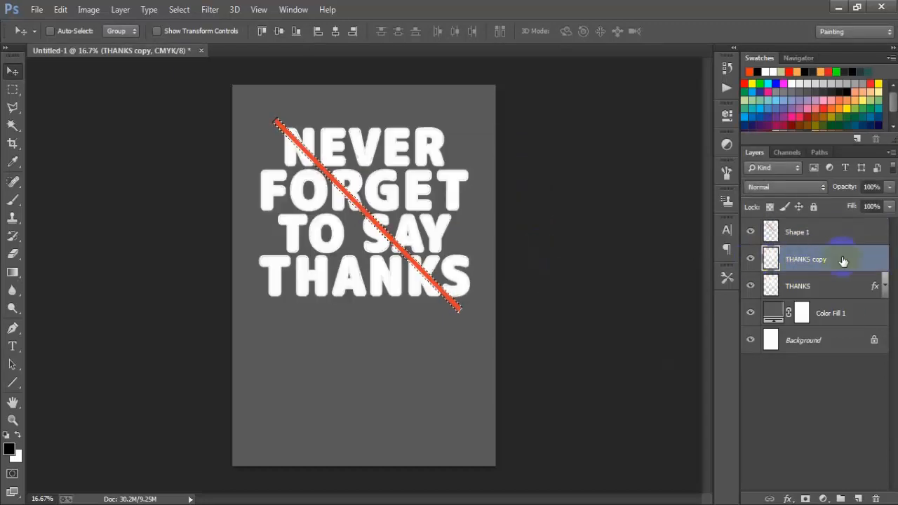
key("Delete")
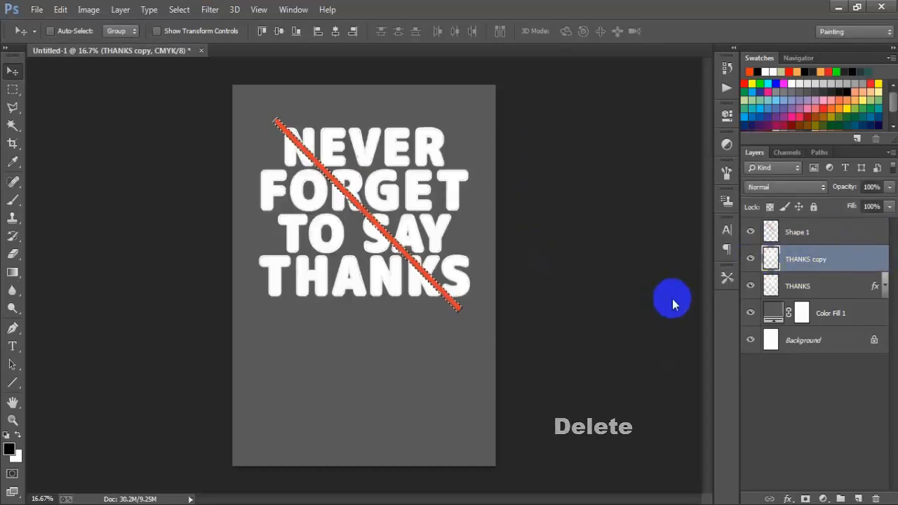
left_click(752, 260)
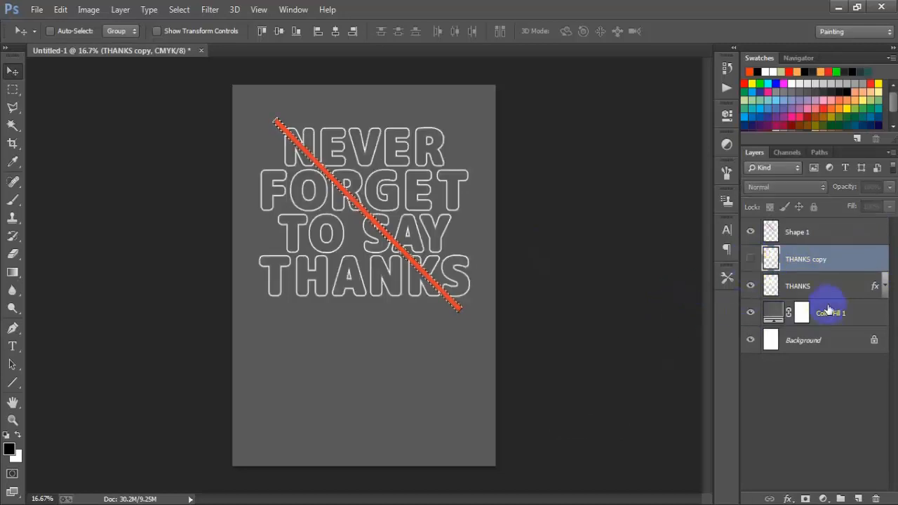
Step: Delete the same diagonal strip from the outlined THANKS layer and clear the selection
left_click(845, 288)
left_click(751, 286)
left_click(750, 285)
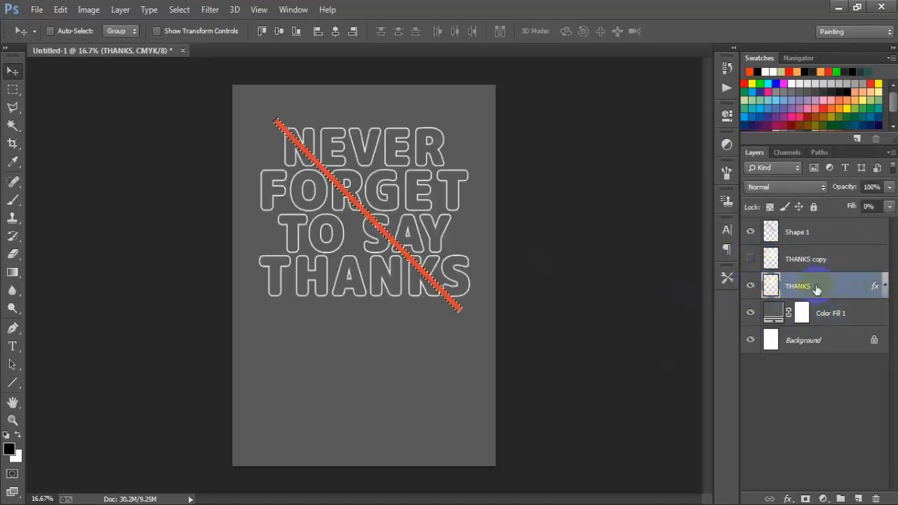
left_click(619, 335)
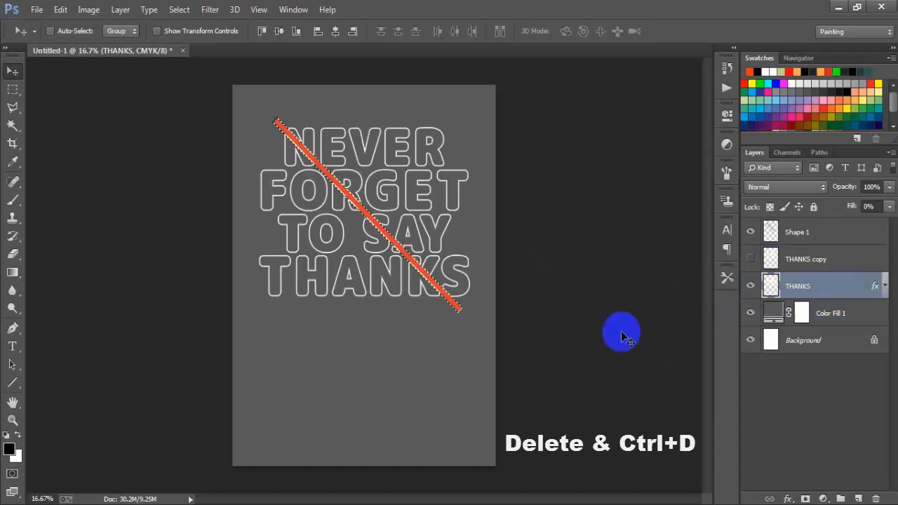
key("Delete")
key("ctrl+d")
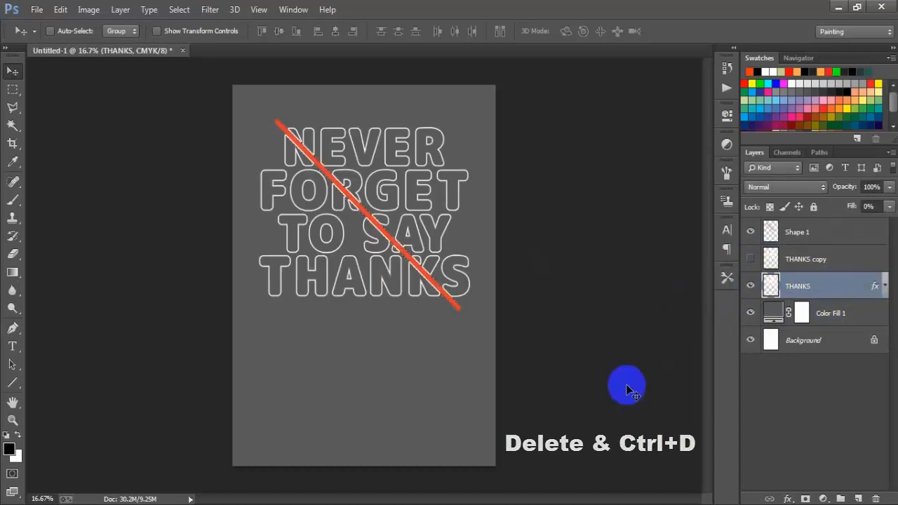
Step: Check the cut in the outlined lettering with the orange line hidden, and show the THANKS copy layer again
left_click(806, 232)
left_click(752, 232)
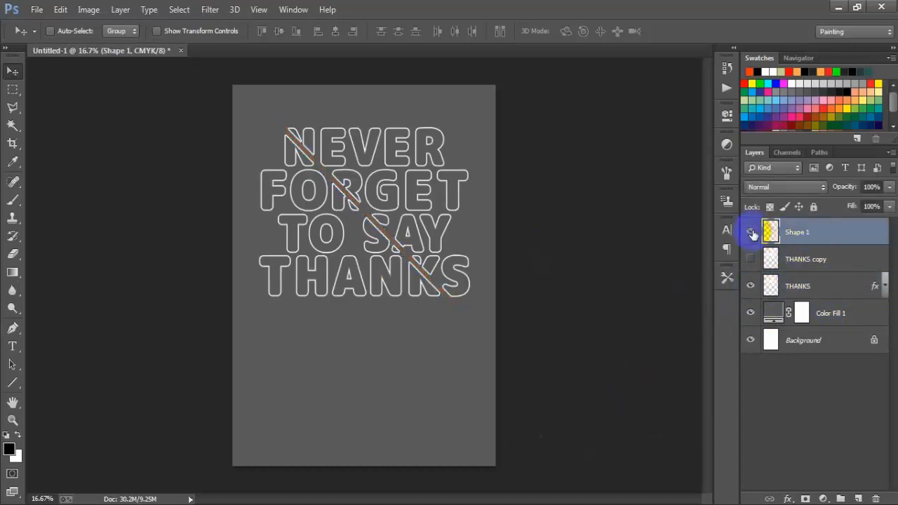
left_click(749, 232)
left_click(749, 261)
left_click(748, 261)
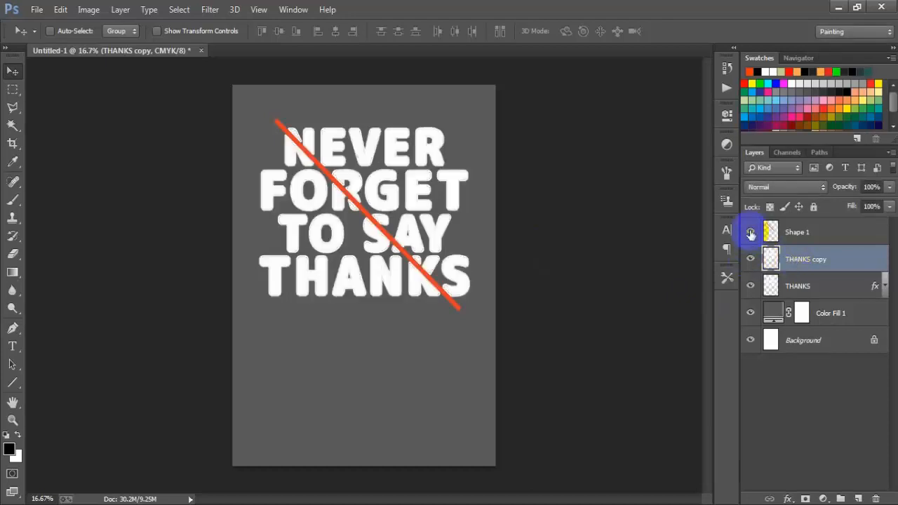
Step: Examine the diagonal cut and the two lettering styles by toggling the visibility of Shape 1 and THANKS copy
left_click(775, 232)
left_click(752, 233)
left_click(751, 233)
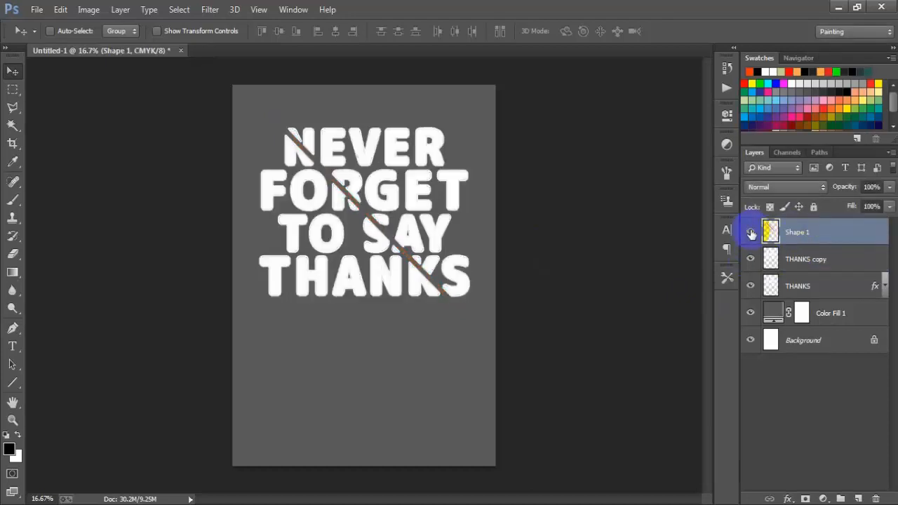
left_click(752, 233)
left_click(751, 233)
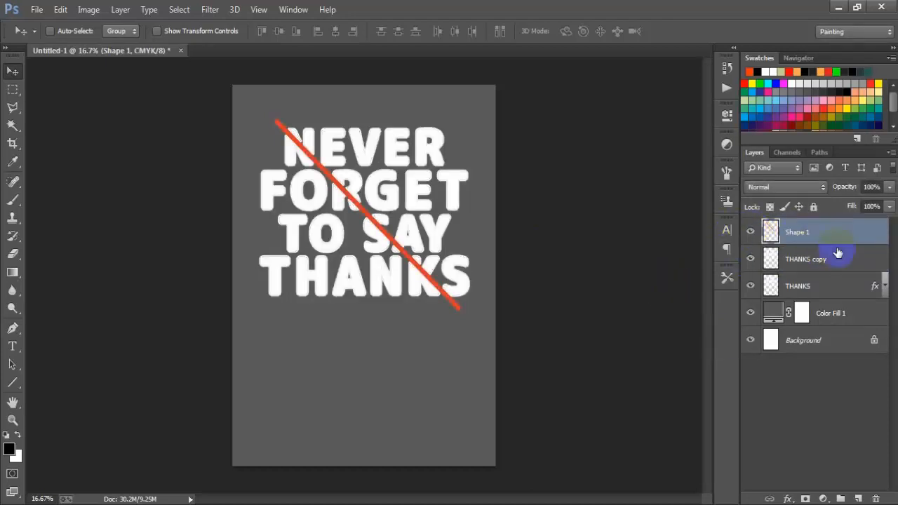
left_click(814, 260)
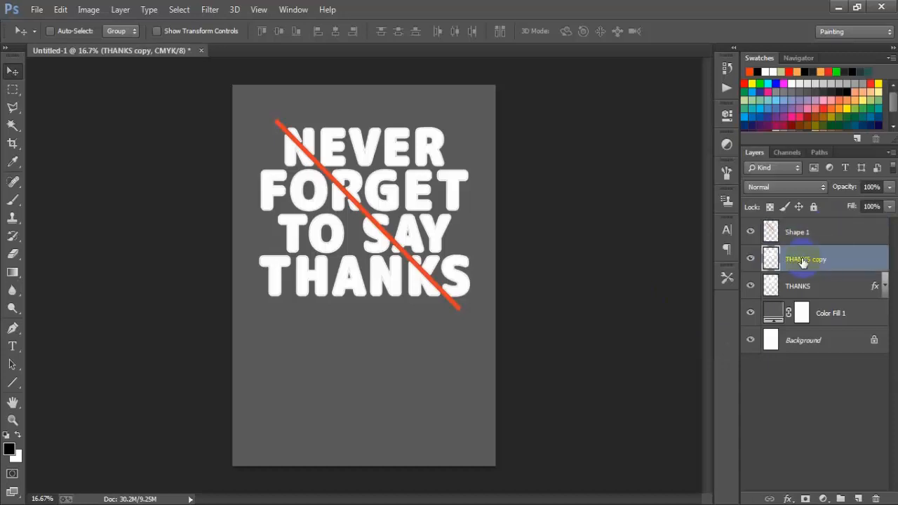
left_click(750, 261)
left_click(750, 261)
left_click(750, 261)
left_click(750, 261)
left_click(750, 260)
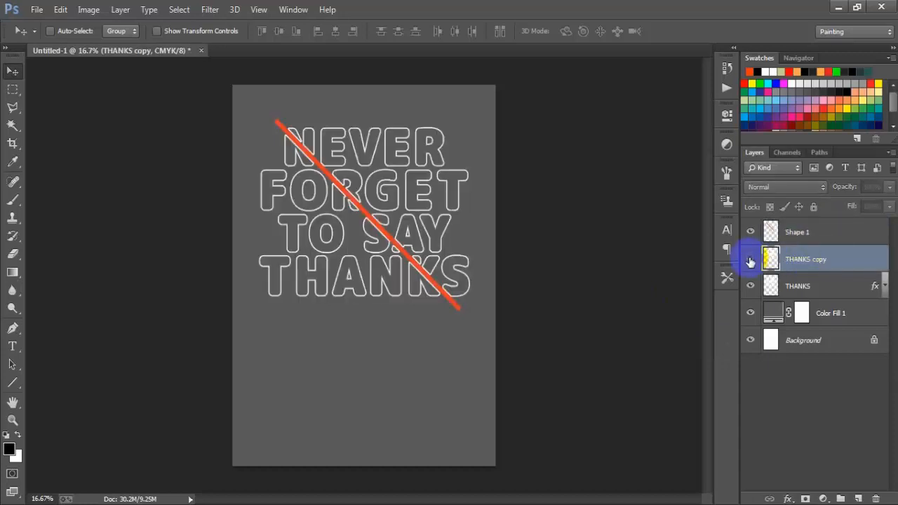
left_click(750, 261)
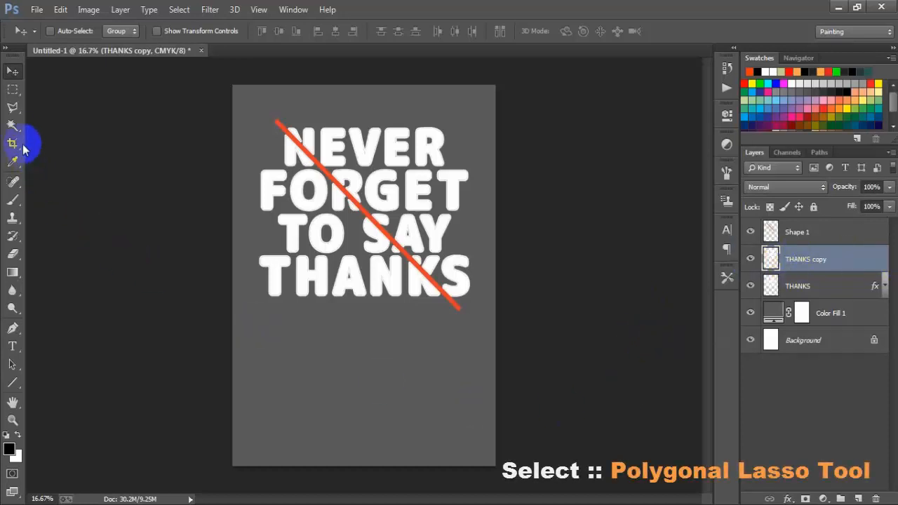
Step: Outline the lettering above the orange line with the Polygonal Lasso, delete it from the THANKS copy layer and deselect
left_click(13, 107)
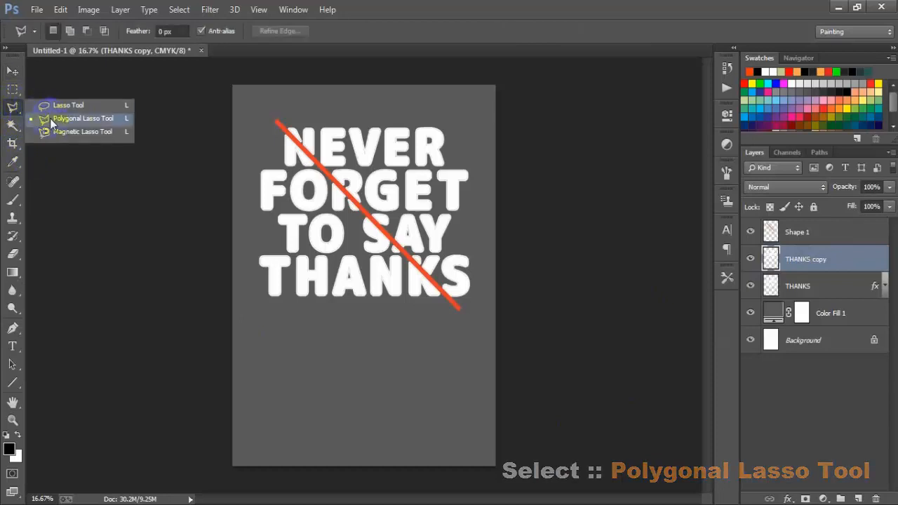
left_click(105, 121)
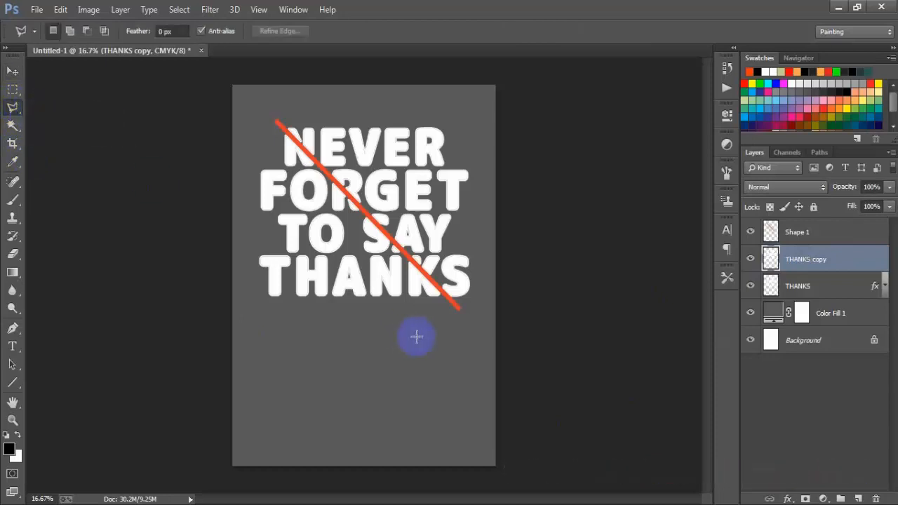
key("ctrl+plus")
scroll(416, 336, "up", 3)
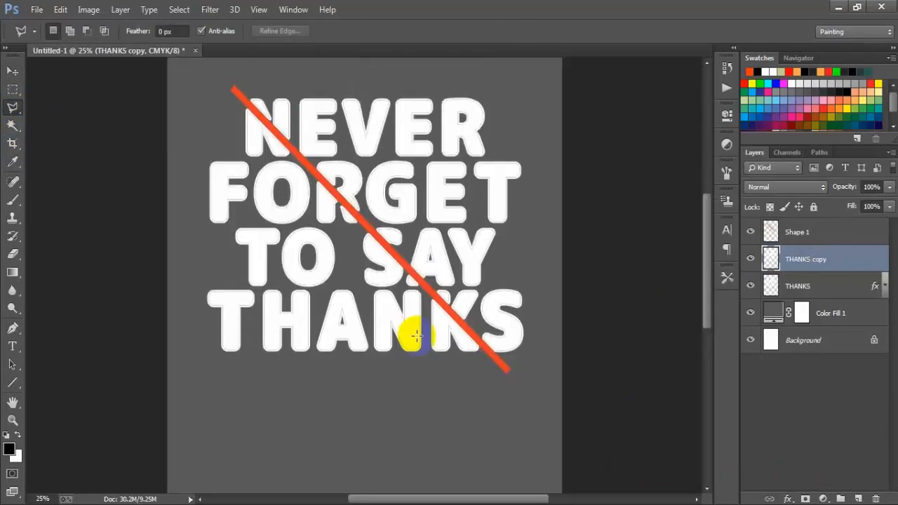
left_click(511, 407)
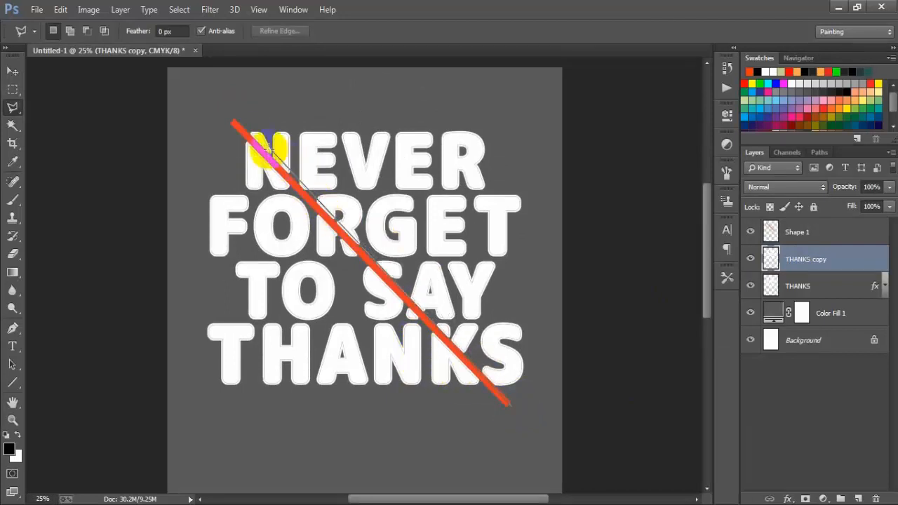
left_click(230, 115)
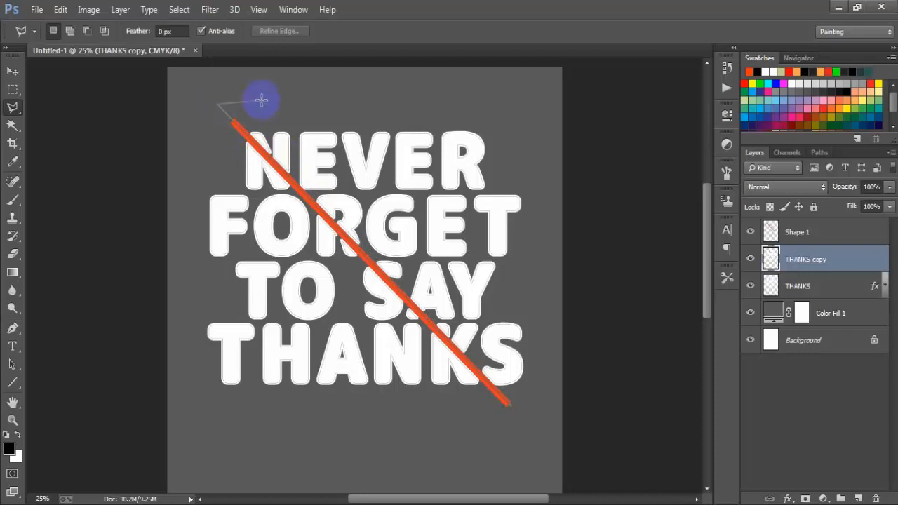
left_click(540, 85)
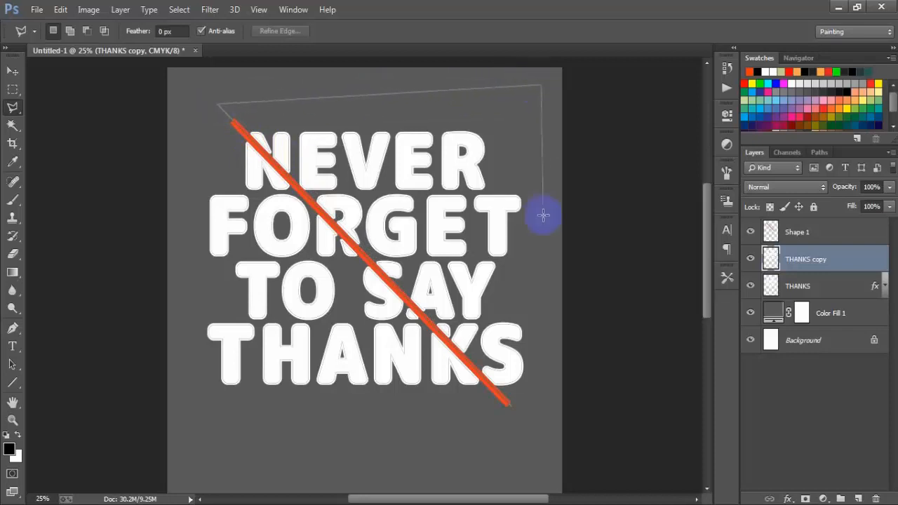
left_click(558, 385)
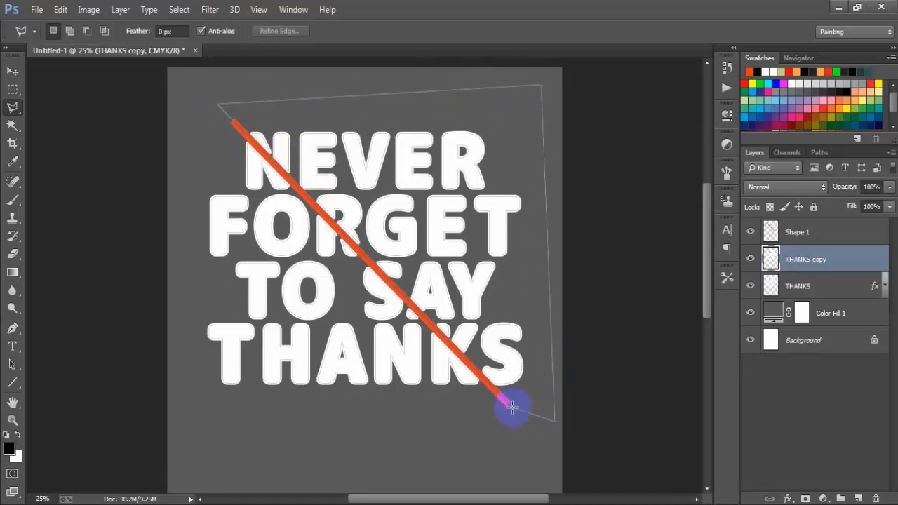
double_click(511, 407)
key("ctrl+minus")
key("ctrl+minus")
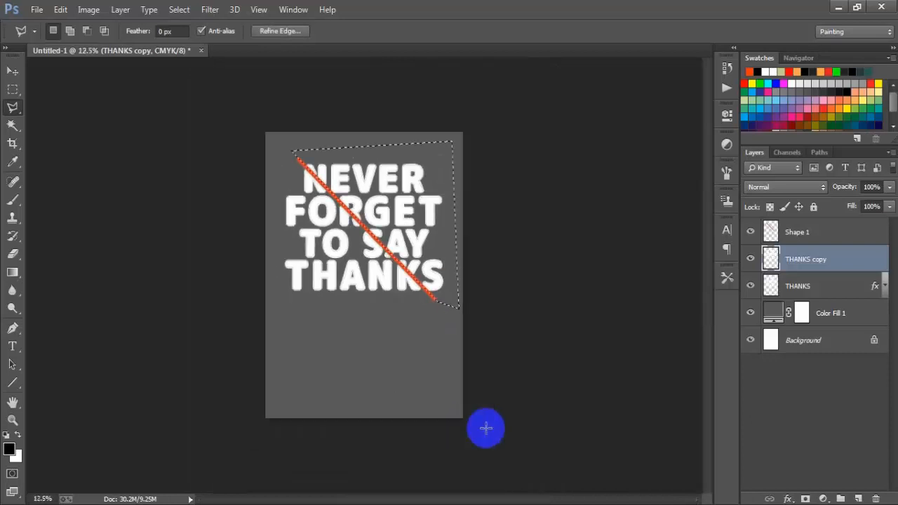
key("ctrl+plus")
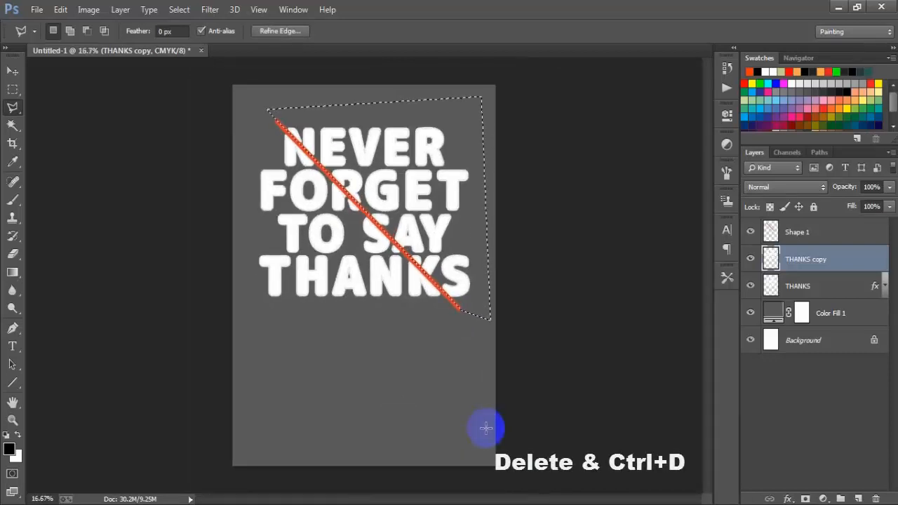
key("Delete")
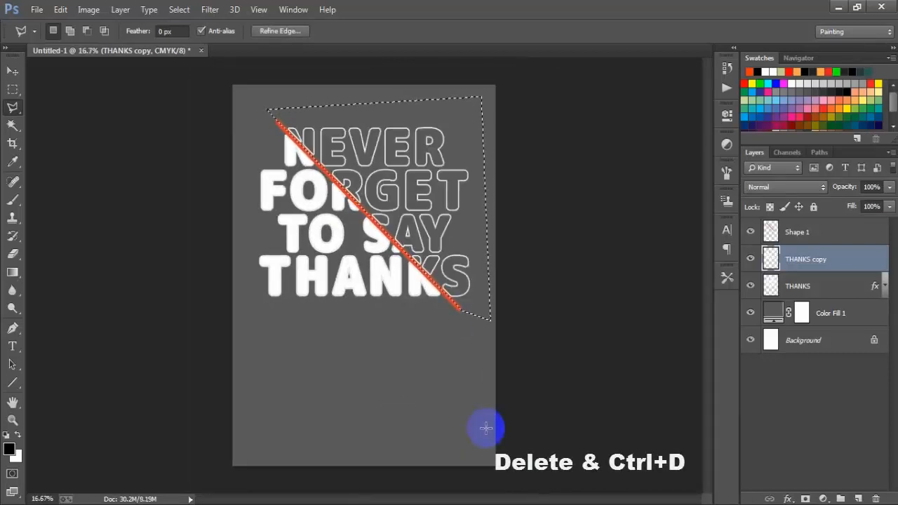
key("ctrl+d")
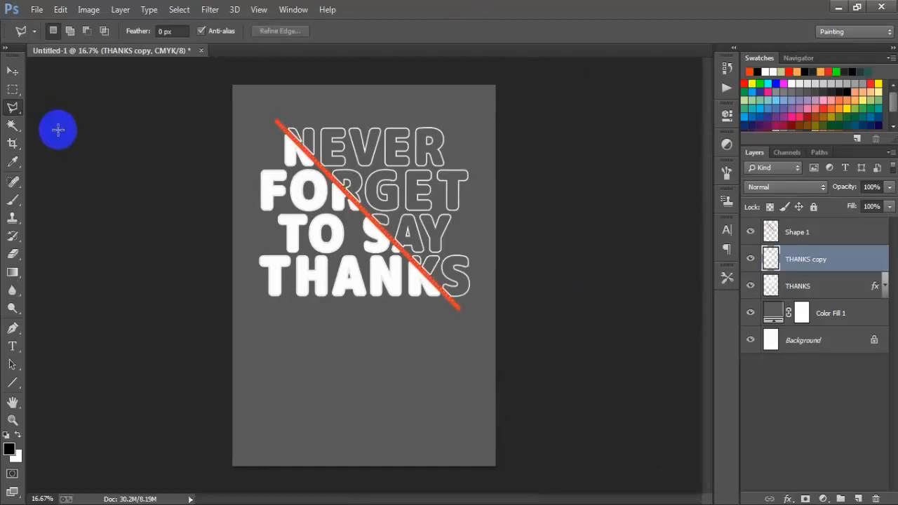
Step: Shift the outlined THANKS layer slightly upward so that it is offset from the solid lettering
left_click(12, 71)
left_click(822, 293)
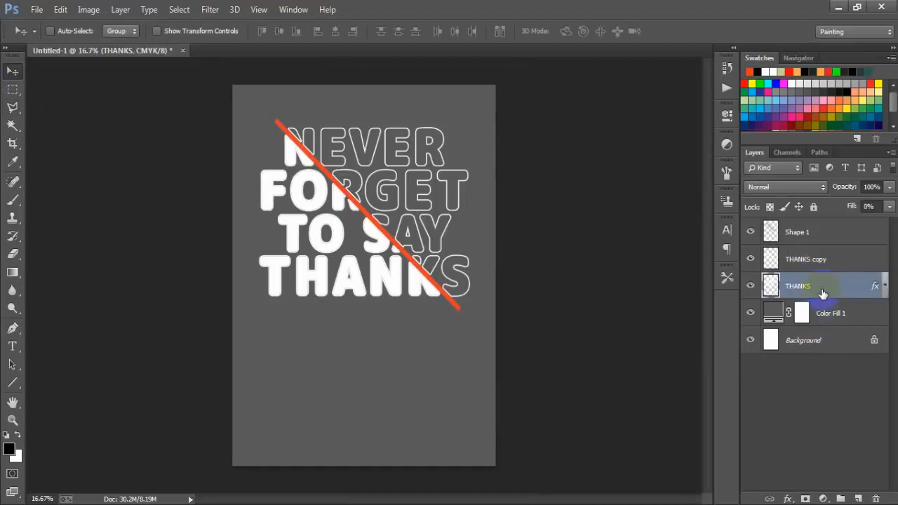
left_click(750, 285)
left_click(750, 286)
left_click(651, 379)
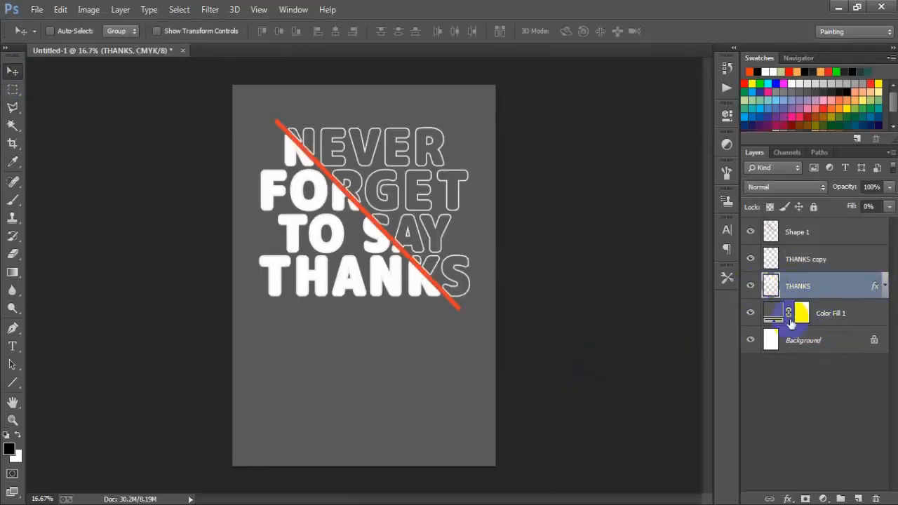
left_click(750, 288)
left_click(751, 288)
left_click(751, 288)
left_click(750, 287)
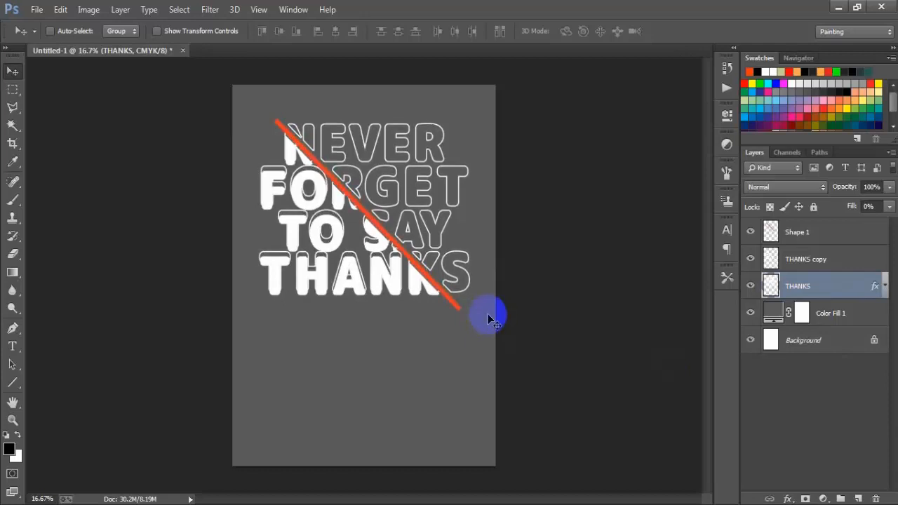
left_click(752, 288)
left_click(752, 288)
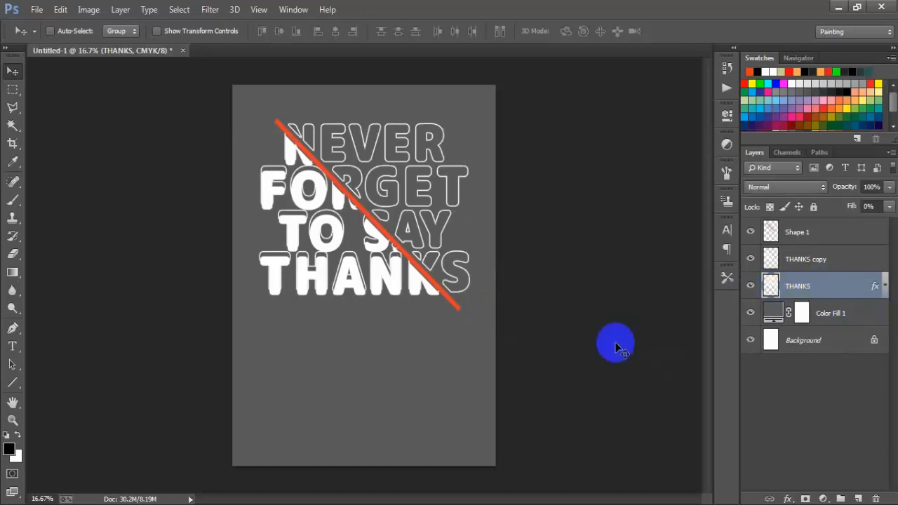
Step: Outline the area below the orange line with the Polygonal Lasso, delete its outlined lettering from the THANKS layer and deselect
mouse_move(13, 108)
left_mouse_down()
mouse_move(44, 123)
mouse_move(70, 121)
left_mouse_up()
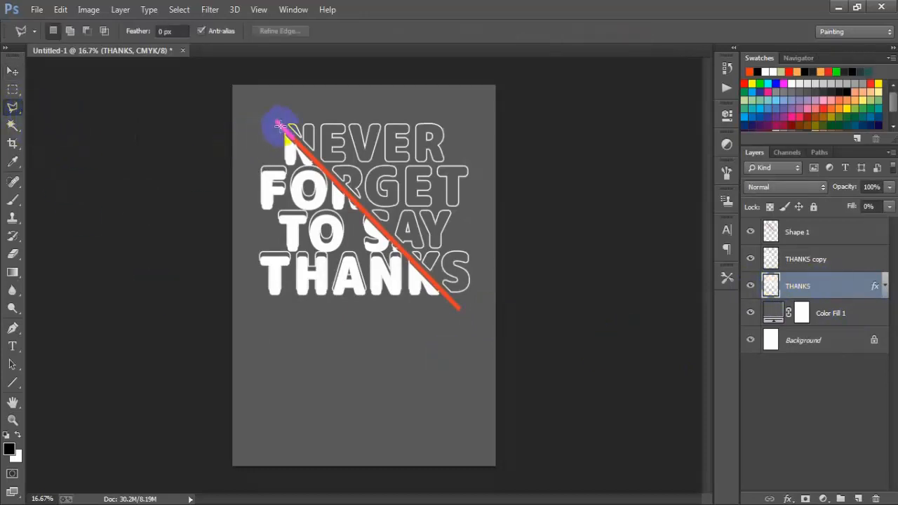
left_click(459, 314)
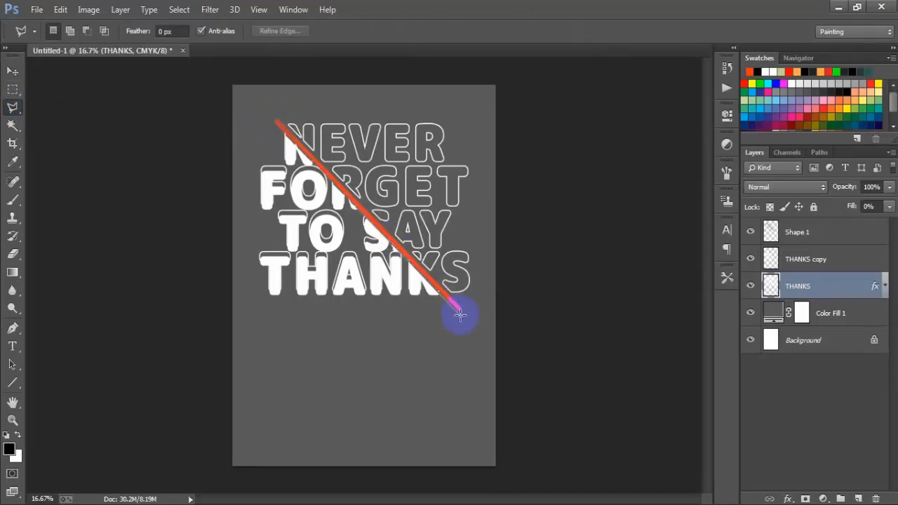
left_click(217, 386)
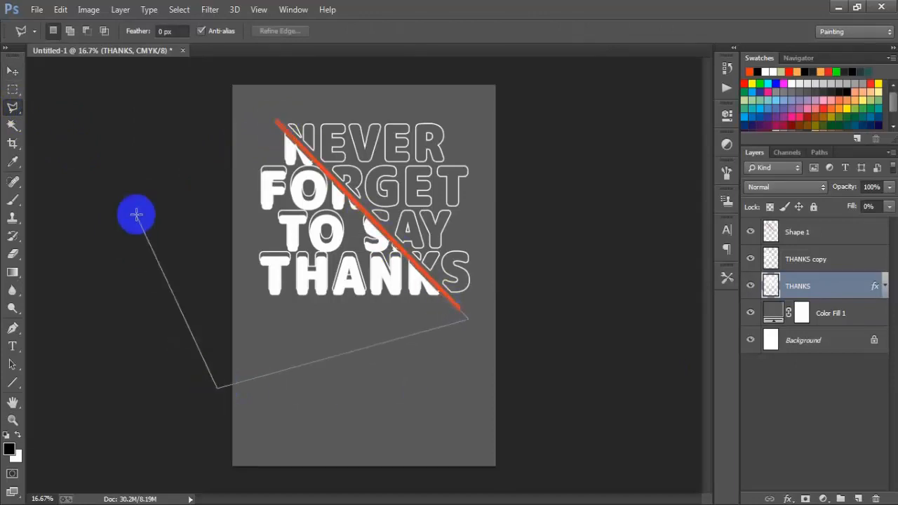
left_click(137, 210)
left_click(273, 117)
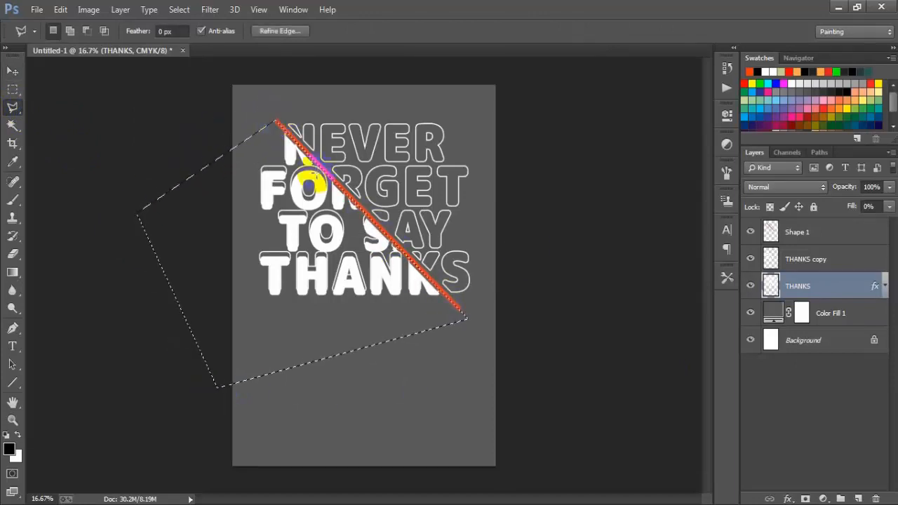
key("Delete")
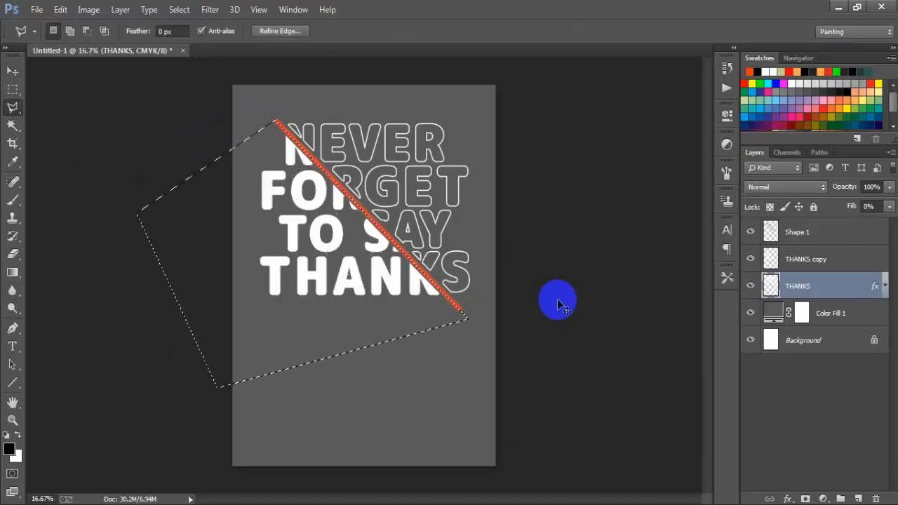
key("ctrl+d")
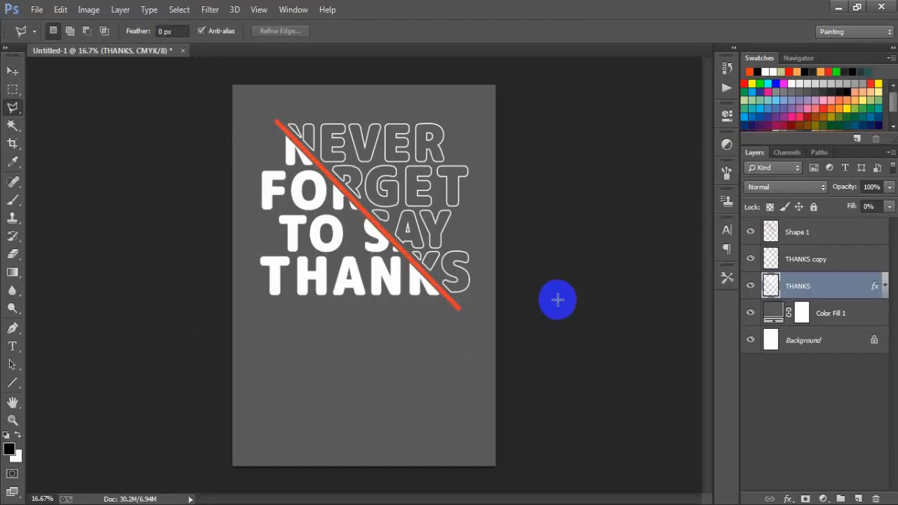
Step: Check the THANKS layer by toggling its visibility, and nudge its outlined lettering slightly up and to the left
left_click(12, 71)
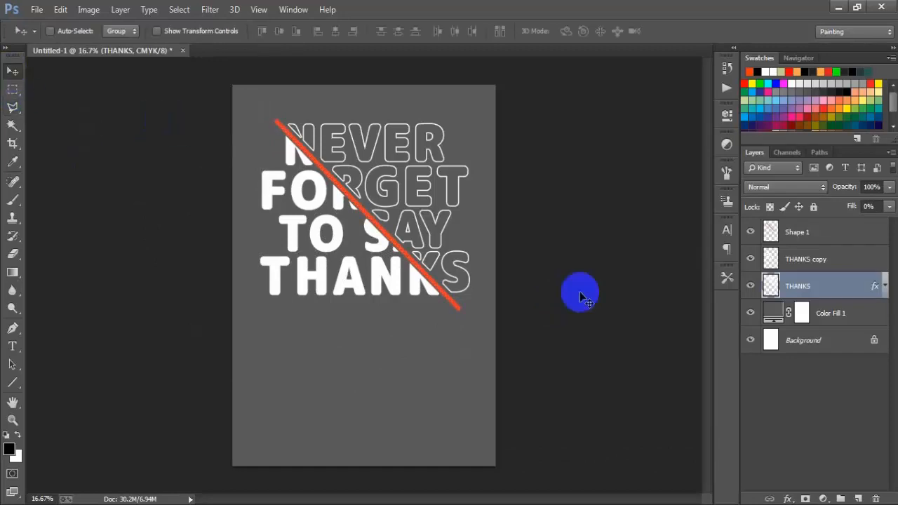
left_click(749, 286)
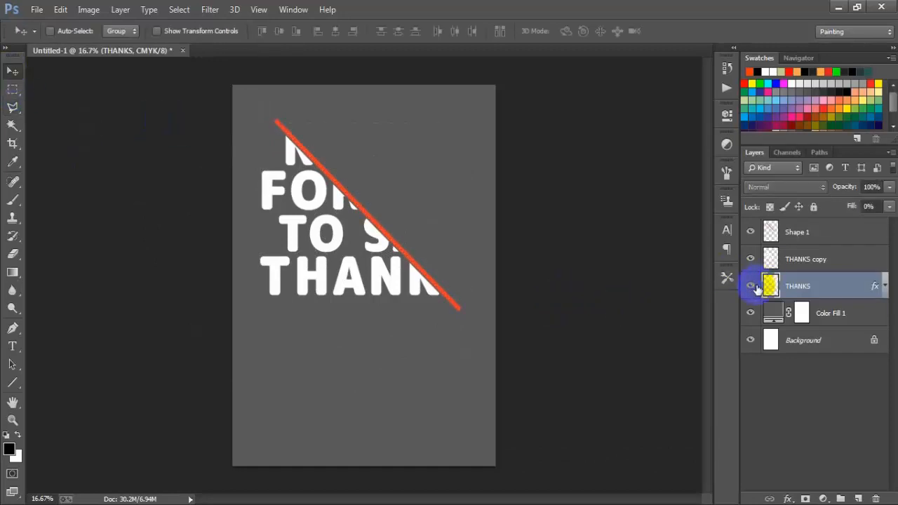
left_click(750, 285)
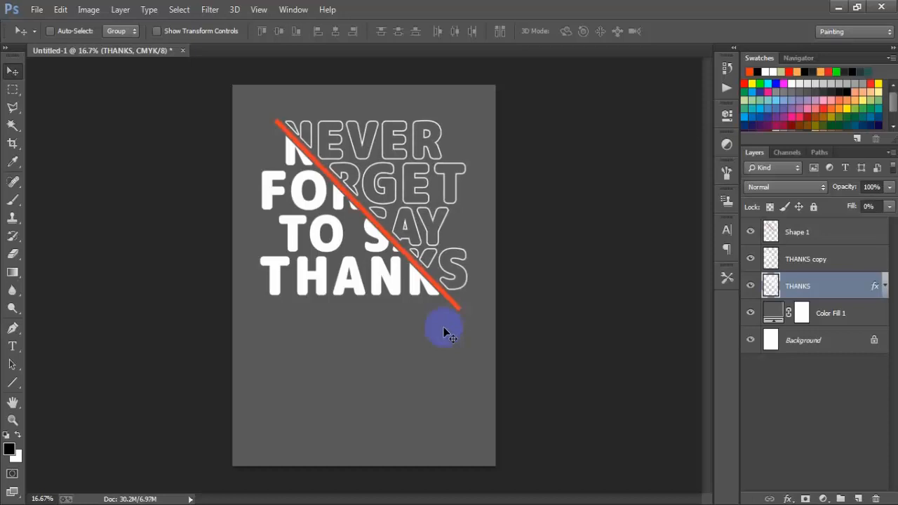
left_click(527, 365)
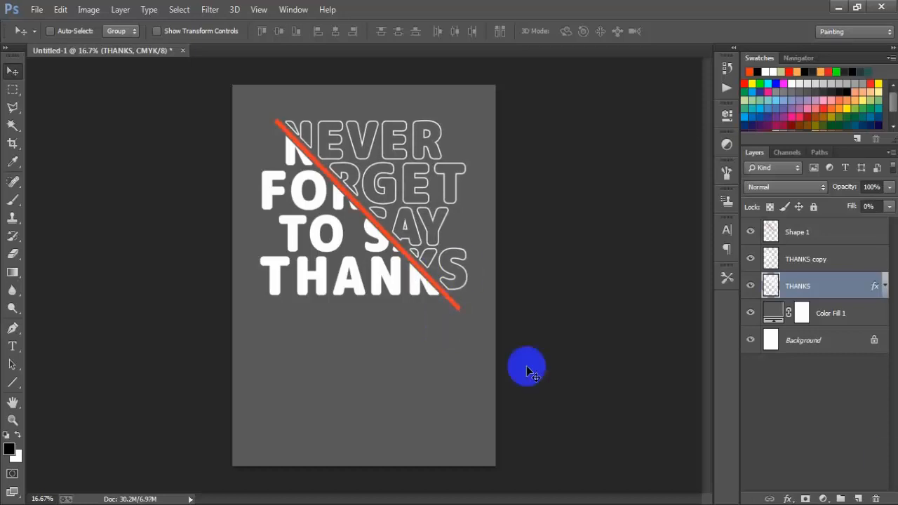
Step: Group the Shape 1, THANKS copy and THANKS layers
left_click(812, 234)
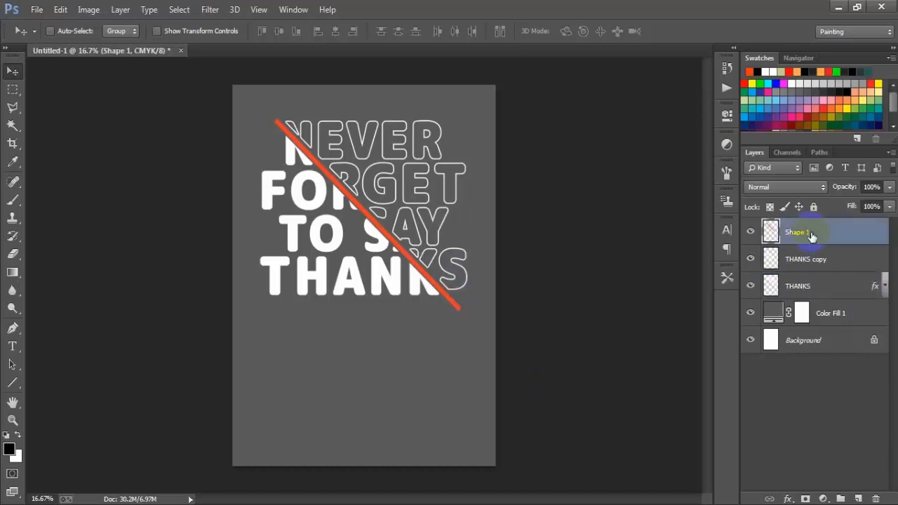
left_click(819, 286, "shift")
left_click(616, 294)
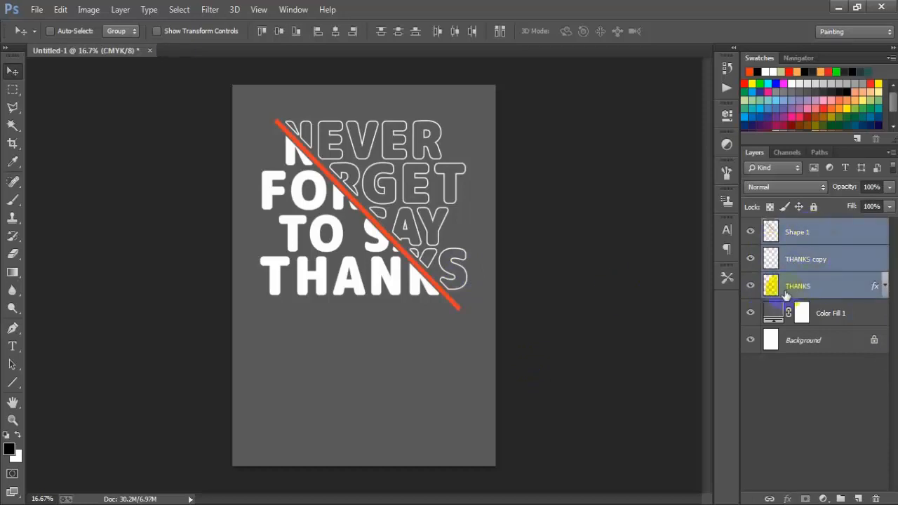
left_click(812, 291)
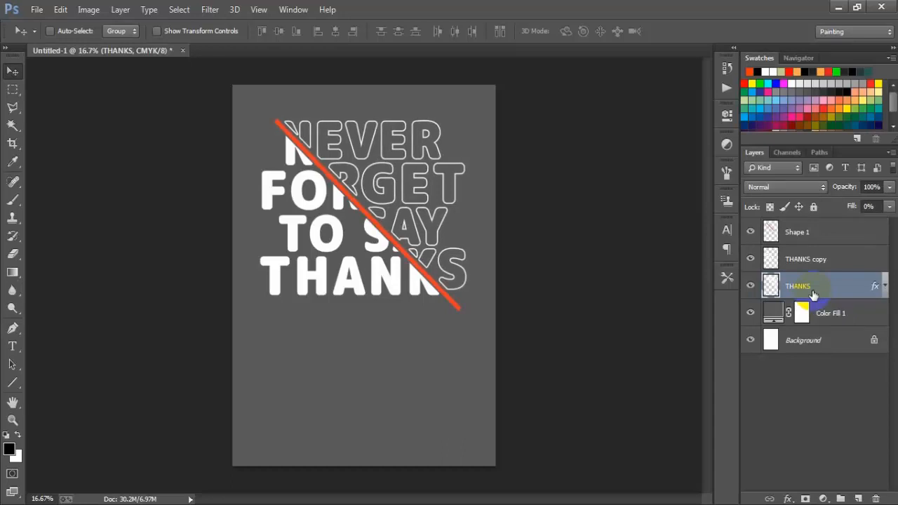
left_click(817, 235)
left_click(813, 284, "shift")
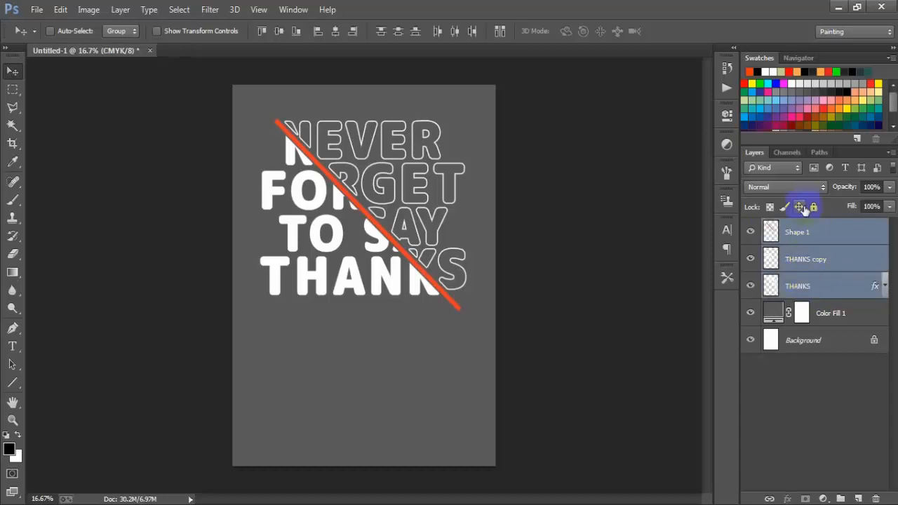
key("ctrl+g")
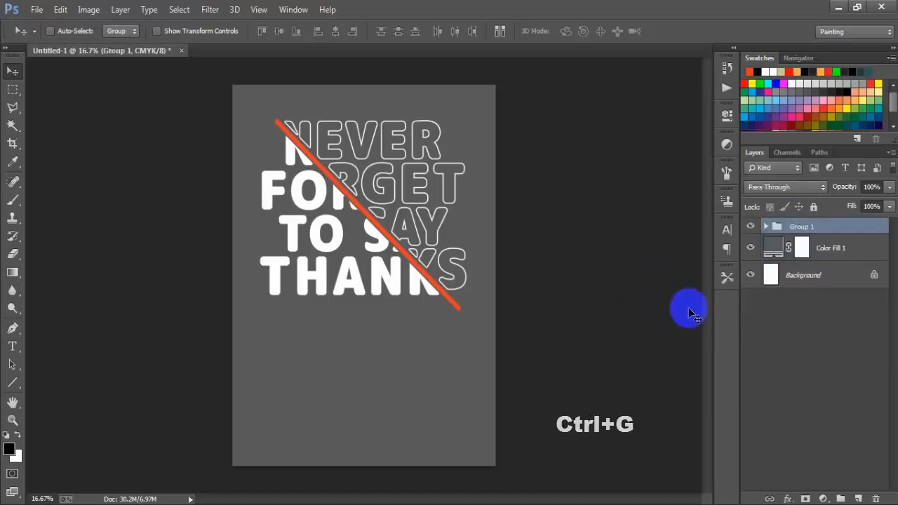
Step: Change the Color Fill 1 background colour to black (#000000)
double_click(770, 249)
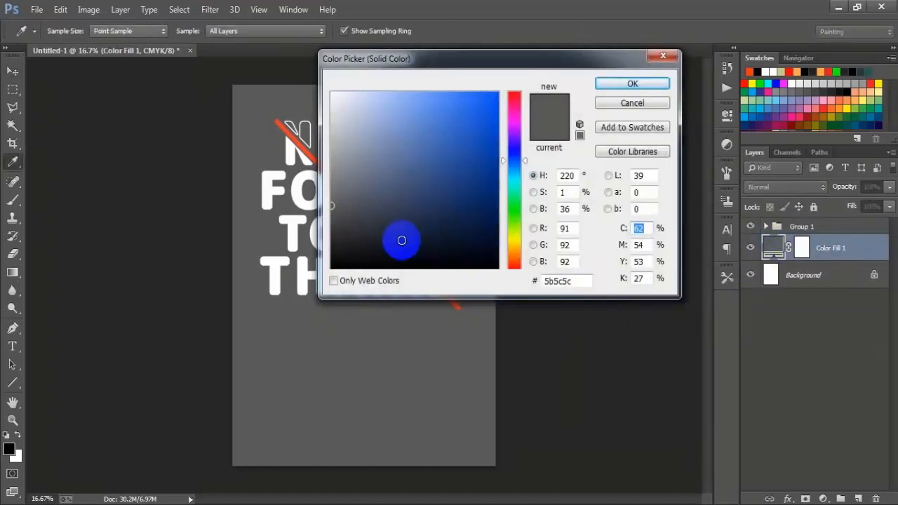
left_click_drag(400, 240, 300, 279)
left_click(632, 83)
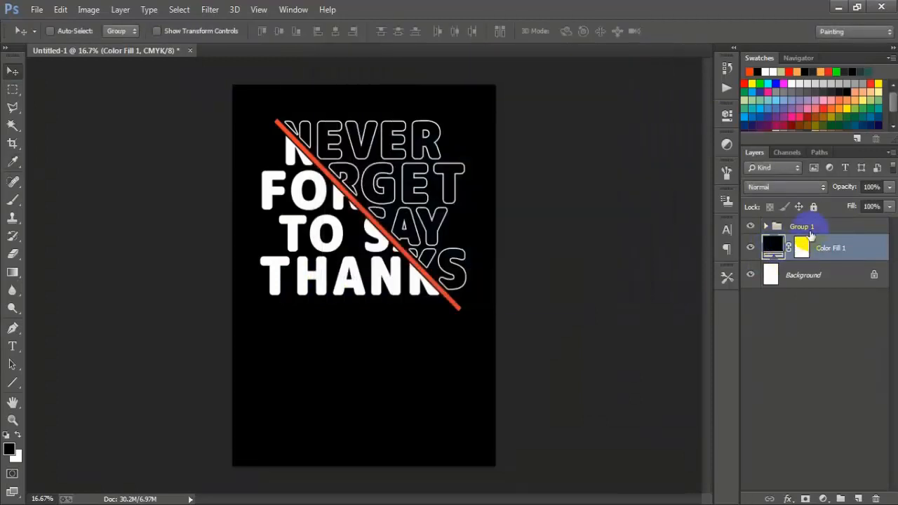
Step: Move the lettering group down the poster and scale it proportionally to about 113.5%
left_click_drag(401, 250, 396, 284)
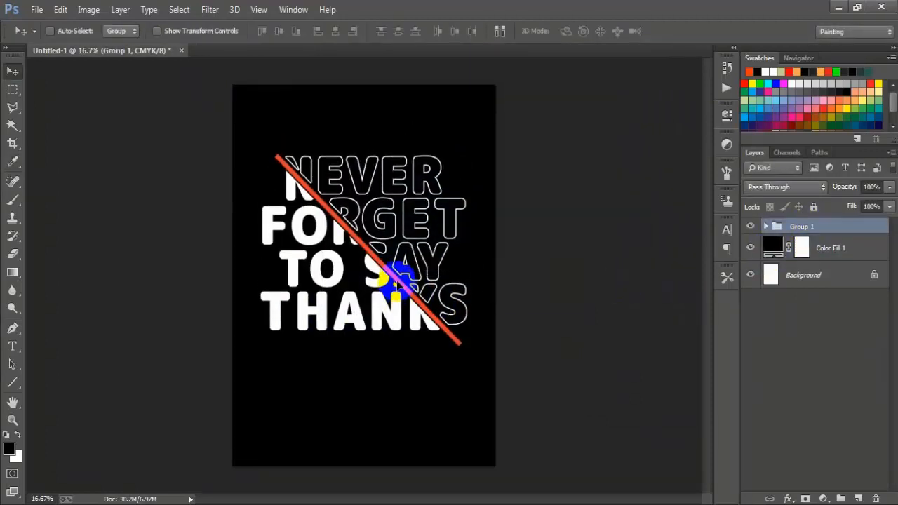
key("ctrl+t")
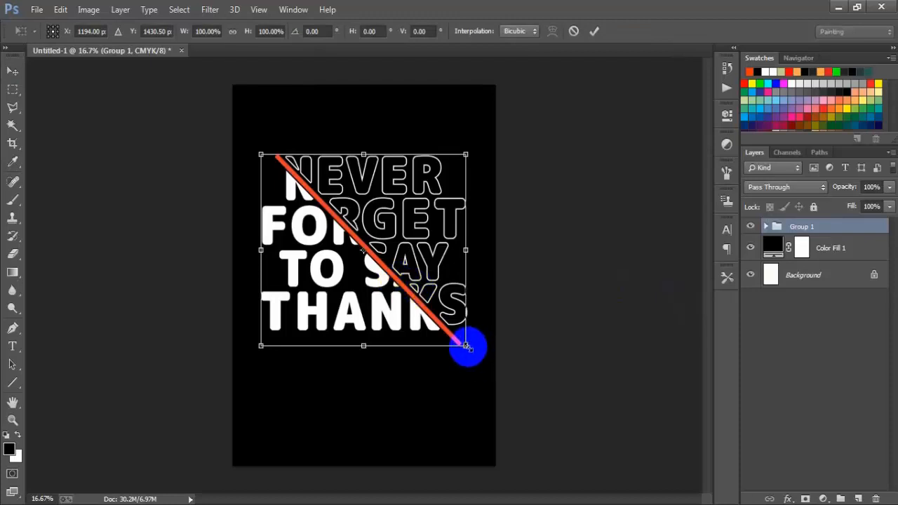
left_click_drag(466, 345, 478, 360)
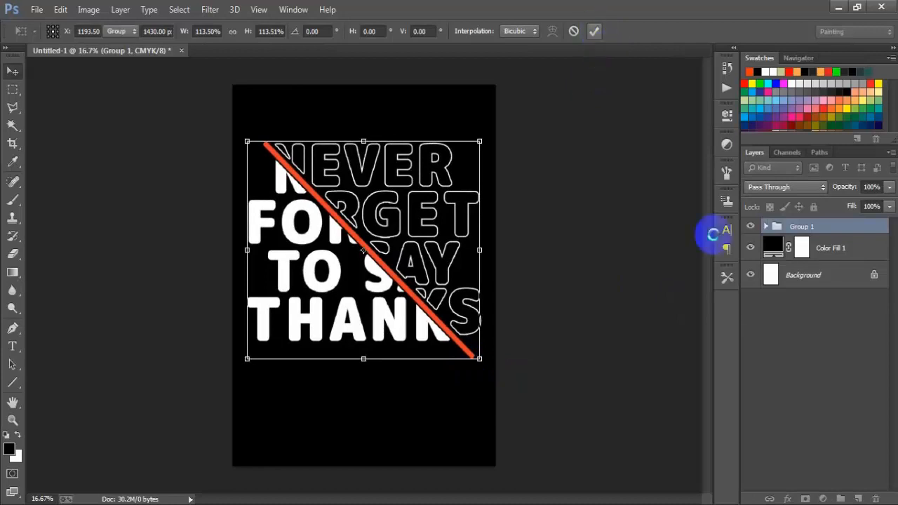
Step: Centre Group 1 horizontally on the Background layer and check the group by toggling its visibility
left_click(807, 275, "ctrl")
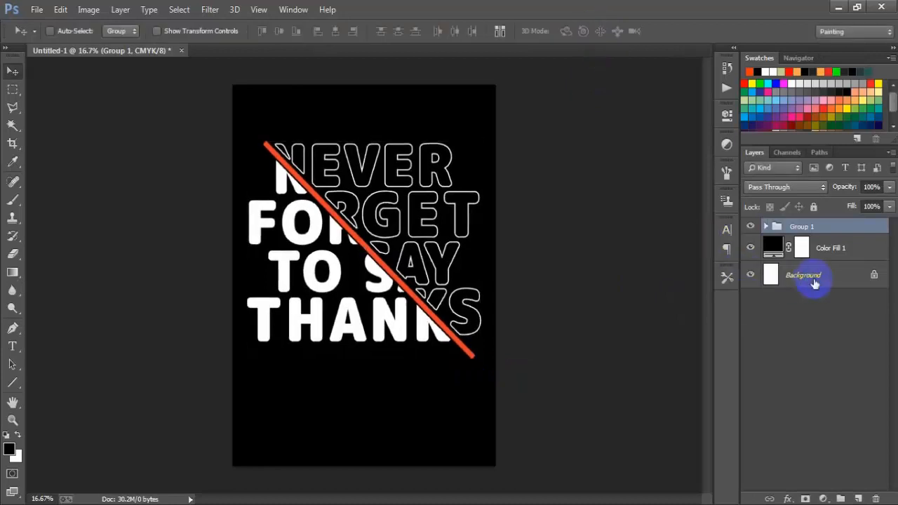
left_click(333, 34)
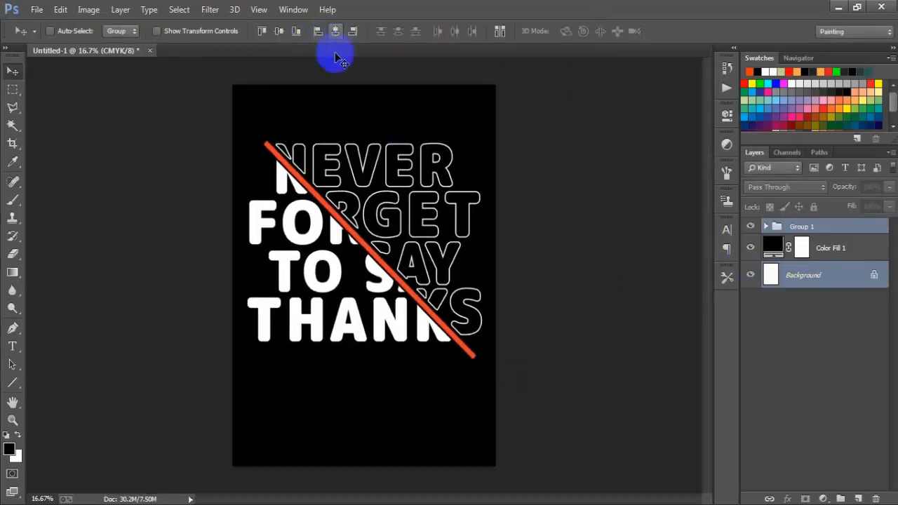
left_click(828, 225)
left_click(748, 227)
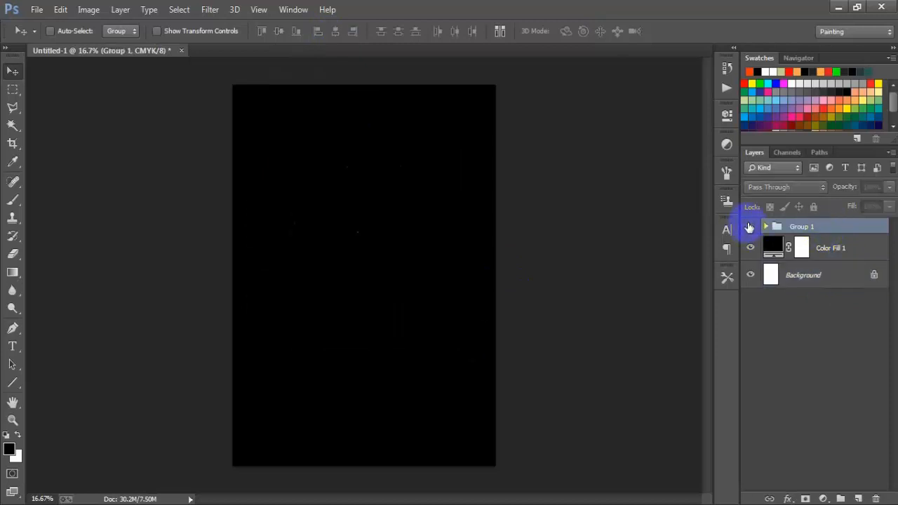
left_click(748, 227)
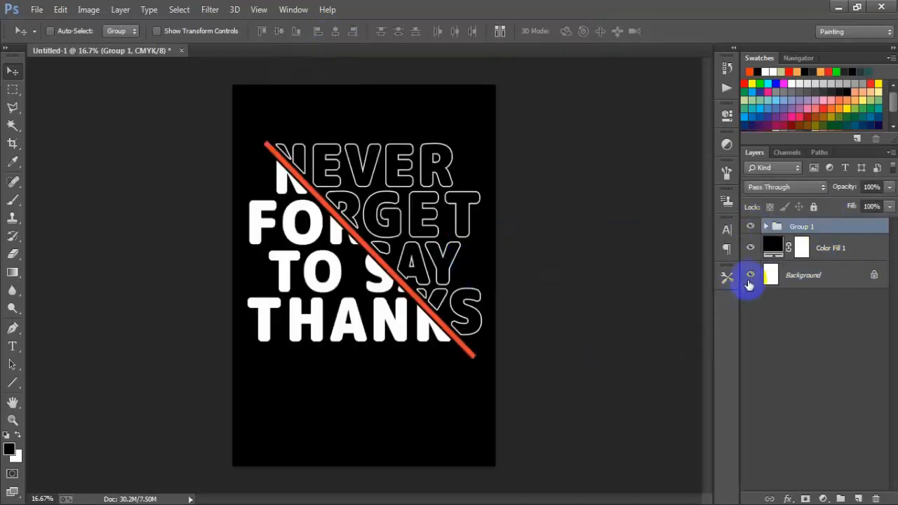
Step: Hide the Color Fill 1 and Background layers, and inspect the transparent artwork in the Save for Web preview
left_click(748, 247)
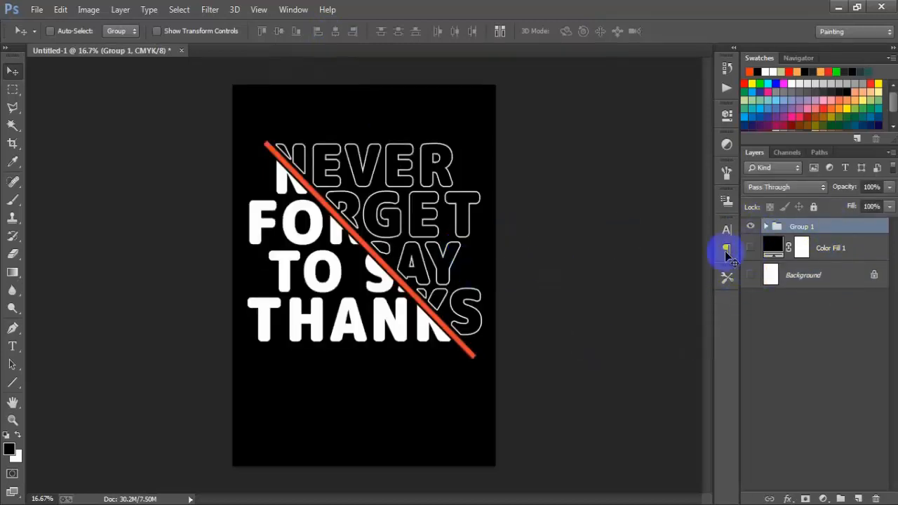
key("shift+ctrl+alt+s")
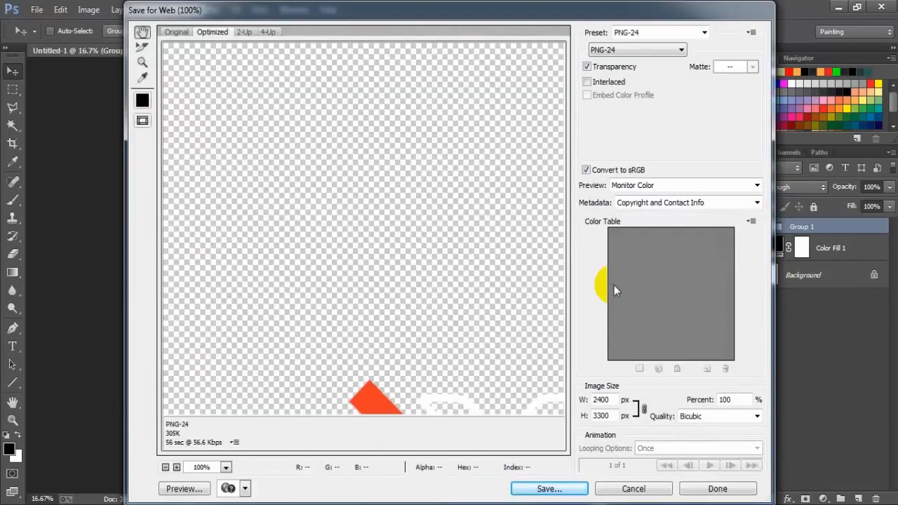
left_click_drag(467, 405, 224, 254)
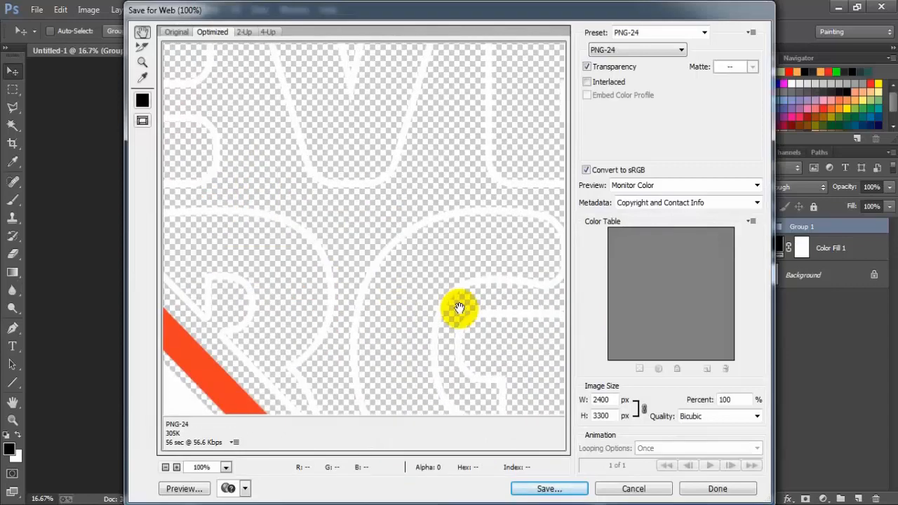
left_click_drag(459, 309, 385, 173)
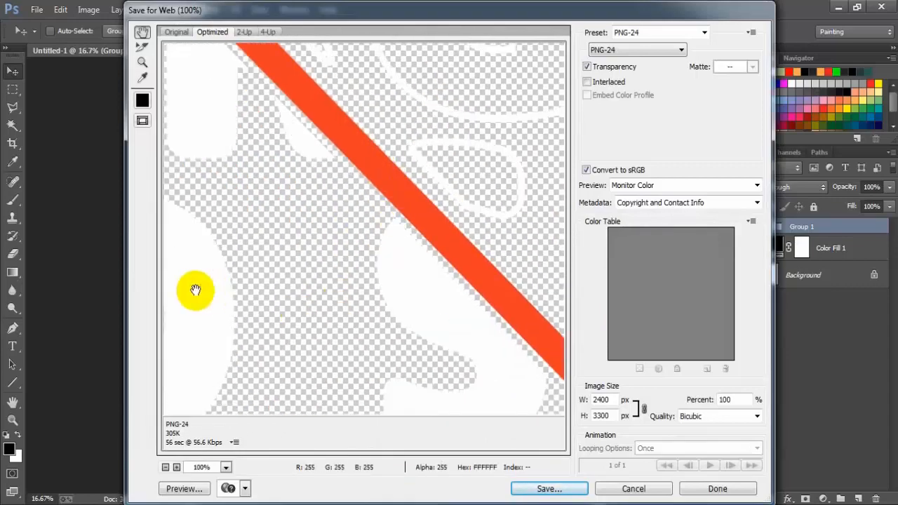
left_click_drag(195, 290, 251, 219)
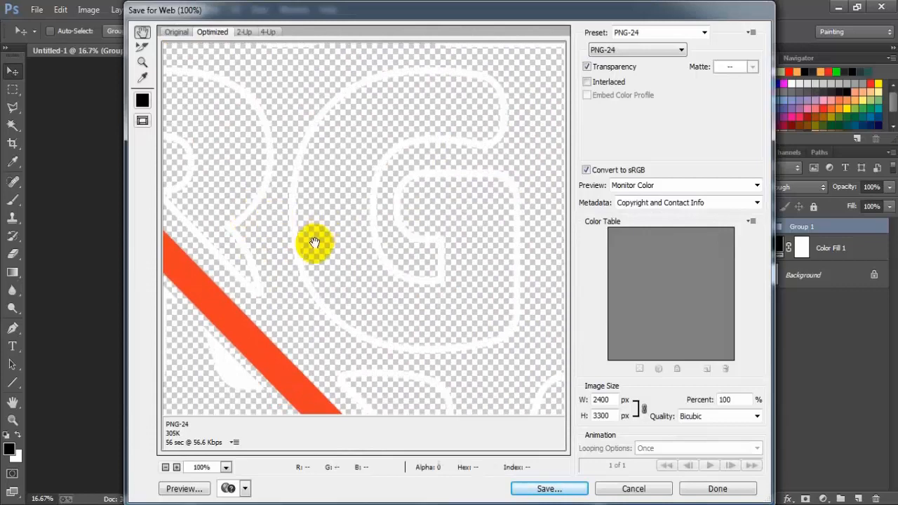
Step: Export the artwork as a transparent PNG-24 image named 1 on the Desktop
left_click(638, 55)
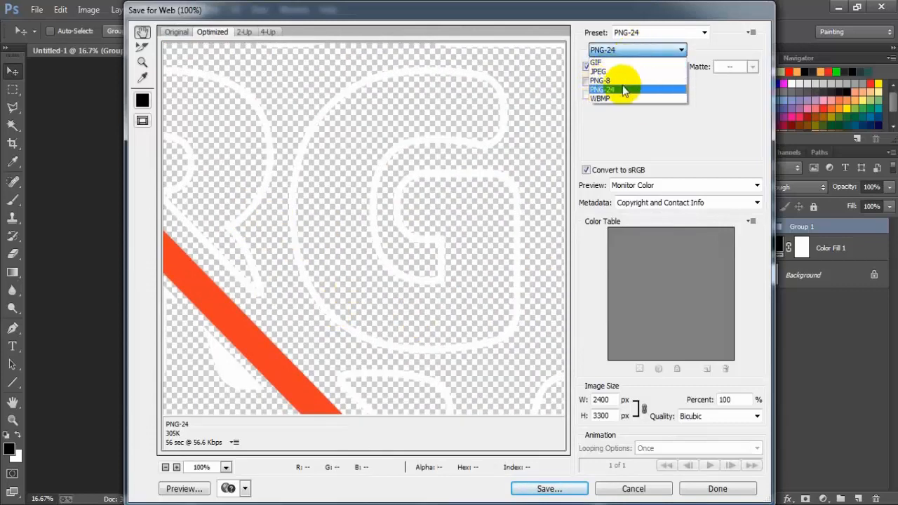
left_click(624, 90)
left_click(565, 485)
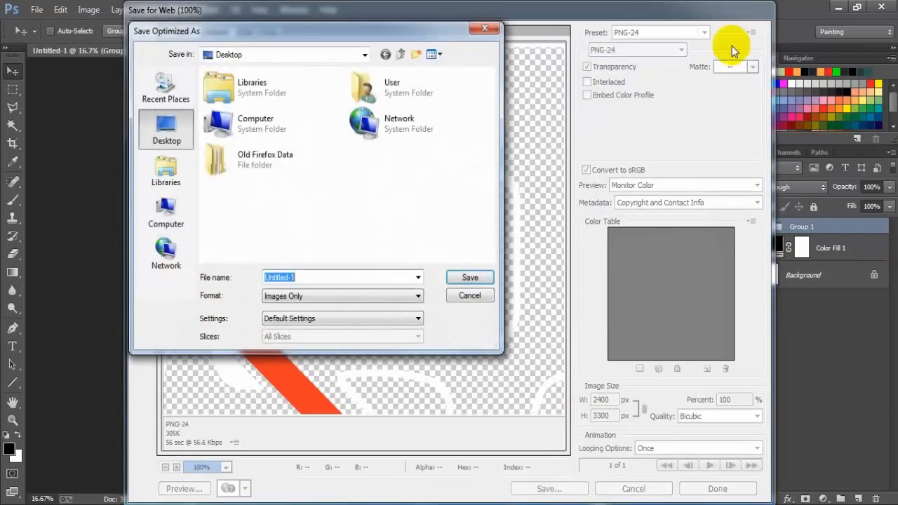
type("1")
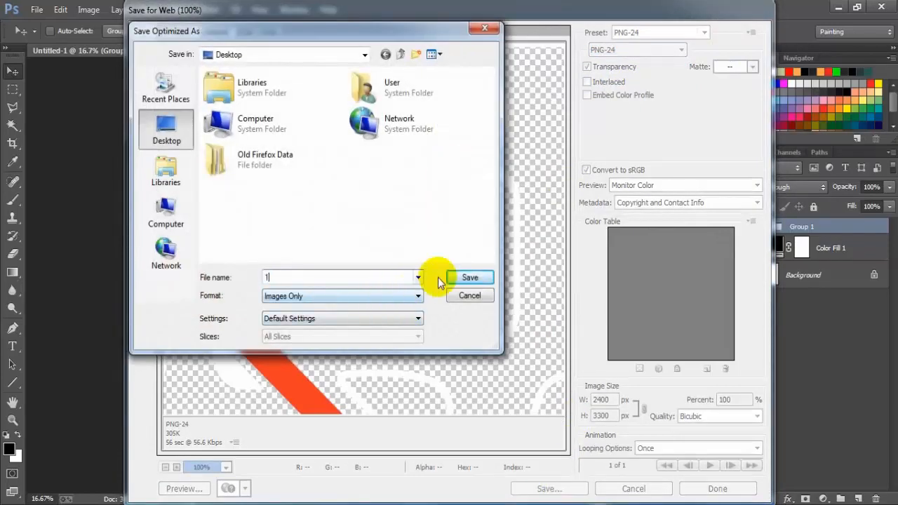
left_click(463, 277)
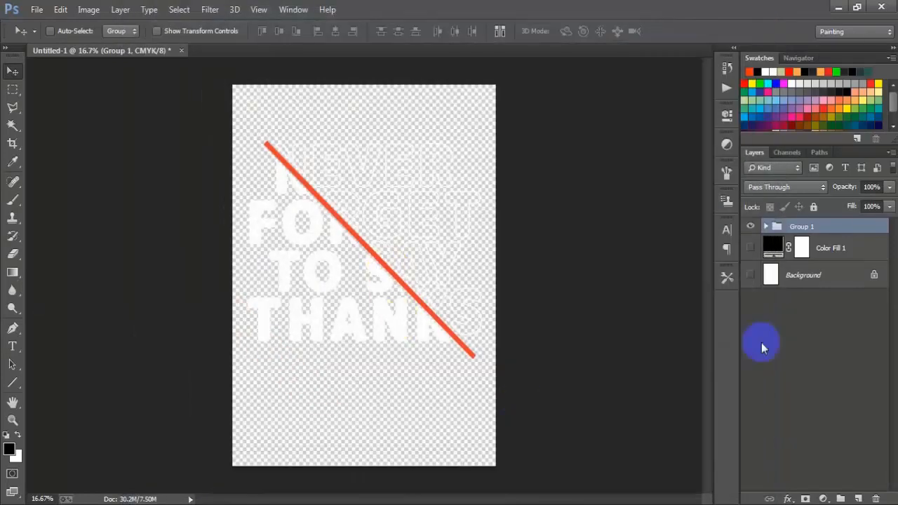
Step: Show the Background and Color Fill 1 layers behind the lettering again
left_click(751, 275)
left_click(751, 249)
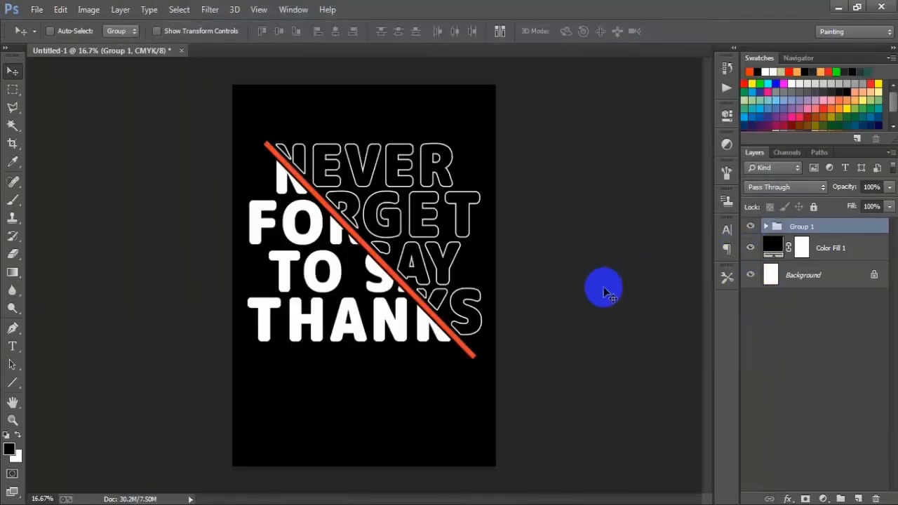
Step: Try teal and medium blue (#3e60b7) as the Color Fill 1 colour, keeping the artwork in view beside the colour picker
double_click(772, 247)
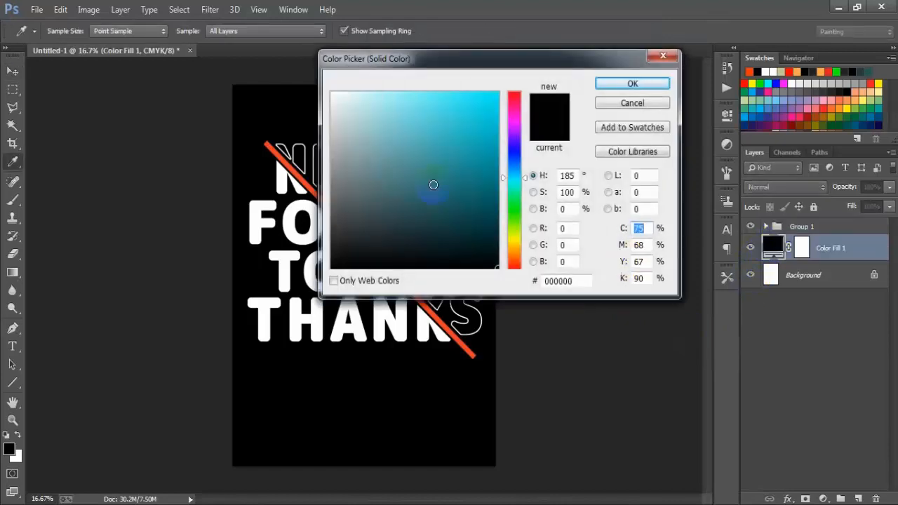
left_click_drag(482, 60, 672, 73)
left_click(609, 151)
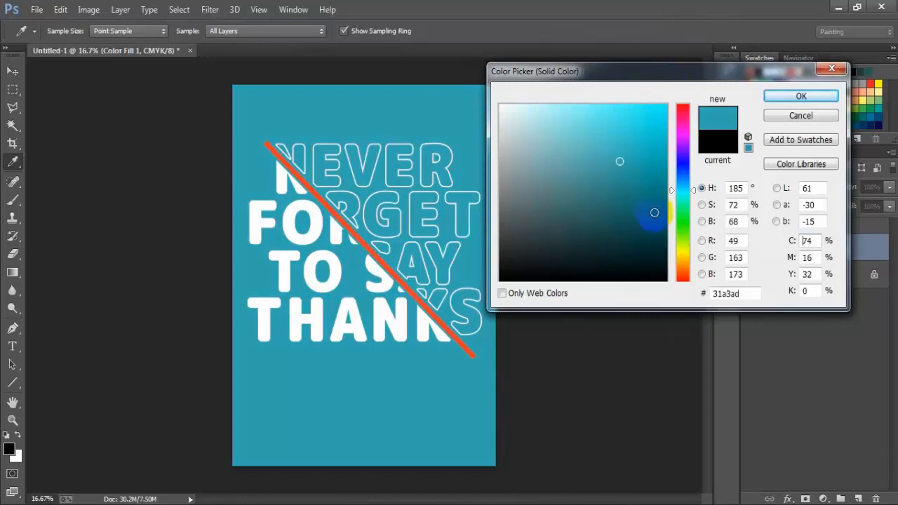
mouse_move(654, 213)
left_mouse_down()
mouse_move(652, 246)
mouse_move(609, 153)
left_mouse_up()
left_click_drag(693, 193, 693, 170)
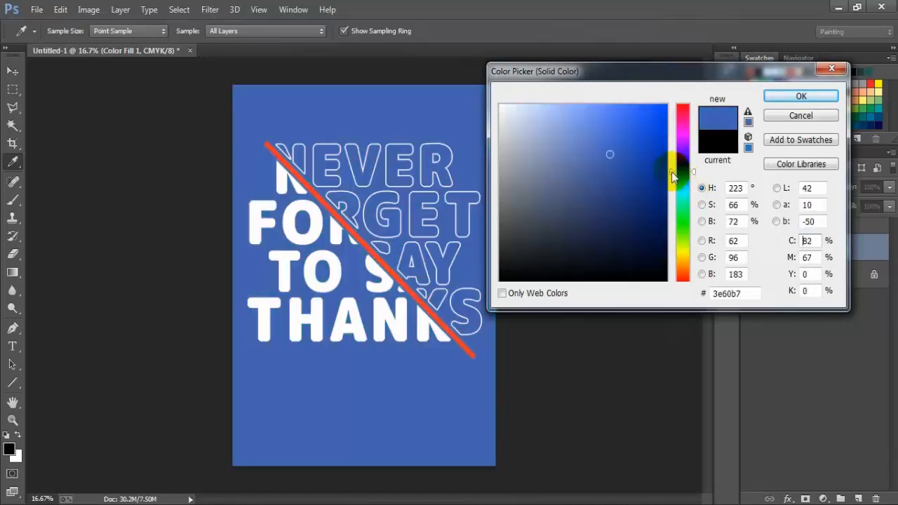
Step: Try golden brown, dark green and deep blue shades for Color Fill 1 behind the lettering
left_click(640, 141)
mouse_move(639, 194)
left_mouse_down()
mouse_move(635, 219)
mouse_move(641, 180)
left_mouse_up()
left_click(682, 258)
left_click(683, 233)
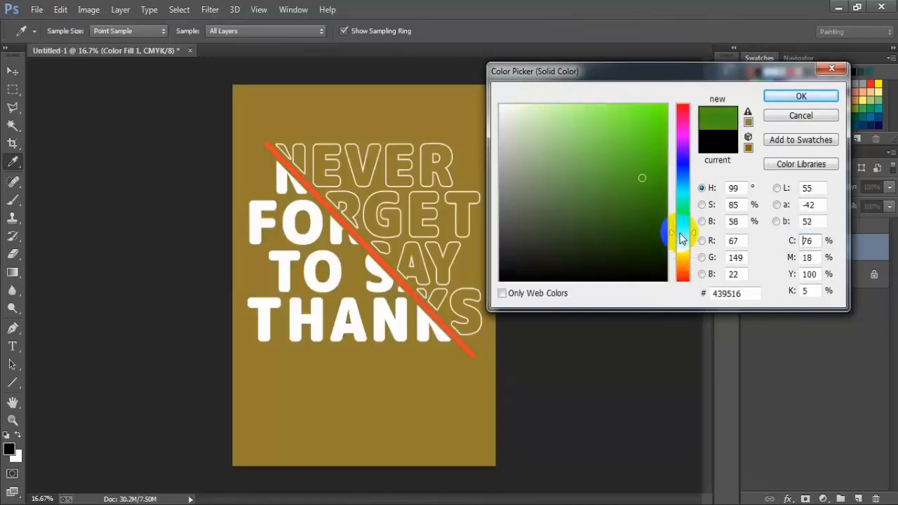
mouse_move(639, 148)
left_mouse_down()
mouse_move(638, 136)
mouse_move(507, 100)
mouse_move(583, 210)
mouse_move(588, 238)
mouse_move(627, 239)
mouse_move(643, 283)
mouse_move(611, 264)
mouse_move(597, 229)
mouse_move(650, 184)
left_mouse_up()
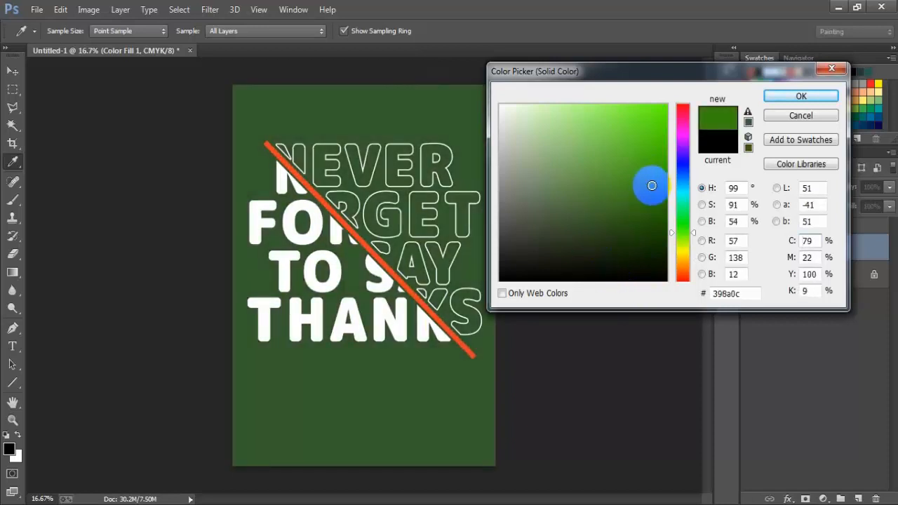
left_click(683, 171)
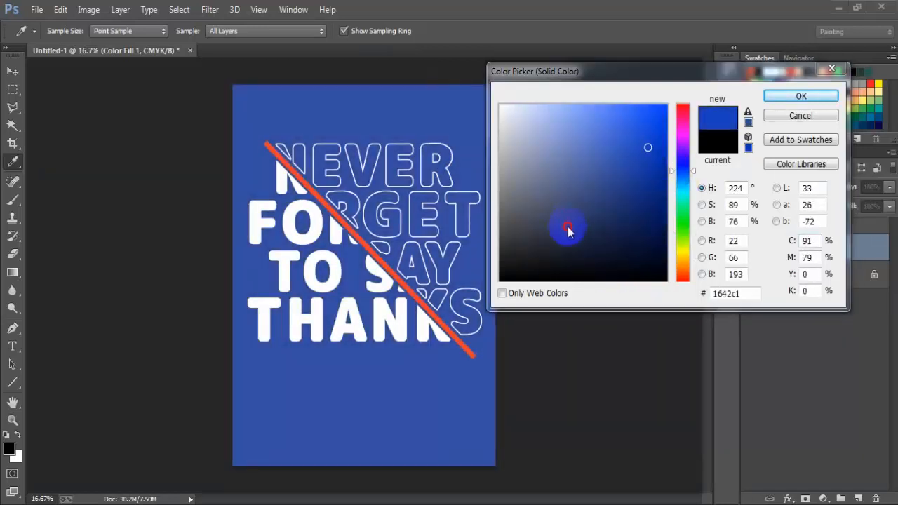
Step: Set the Color Fill 1 colour back to black (#000000) and apply it
left_click(490, 292)
left_click_drag(505, 279, 474, 295)
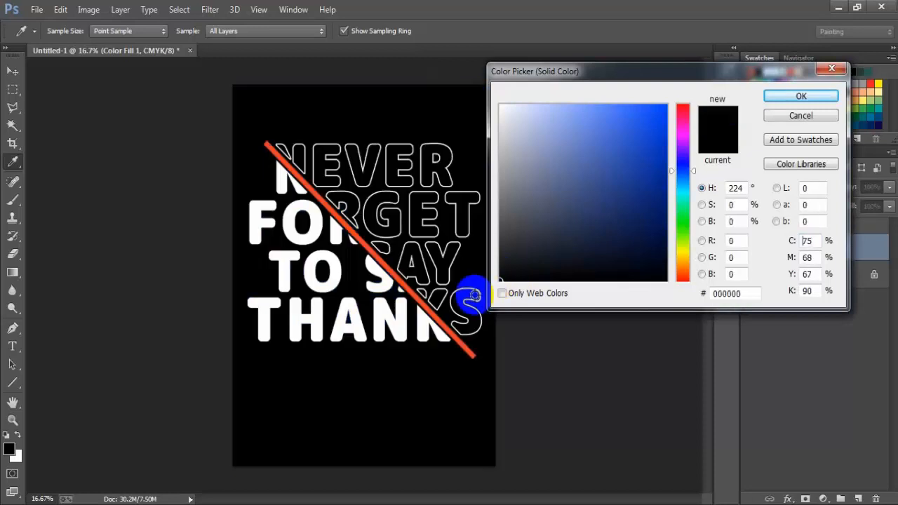
left_click(787, 99)
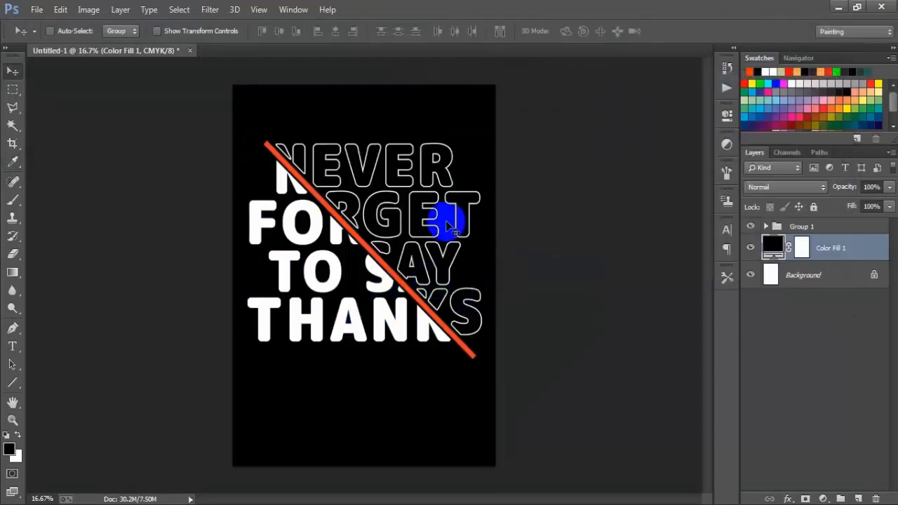